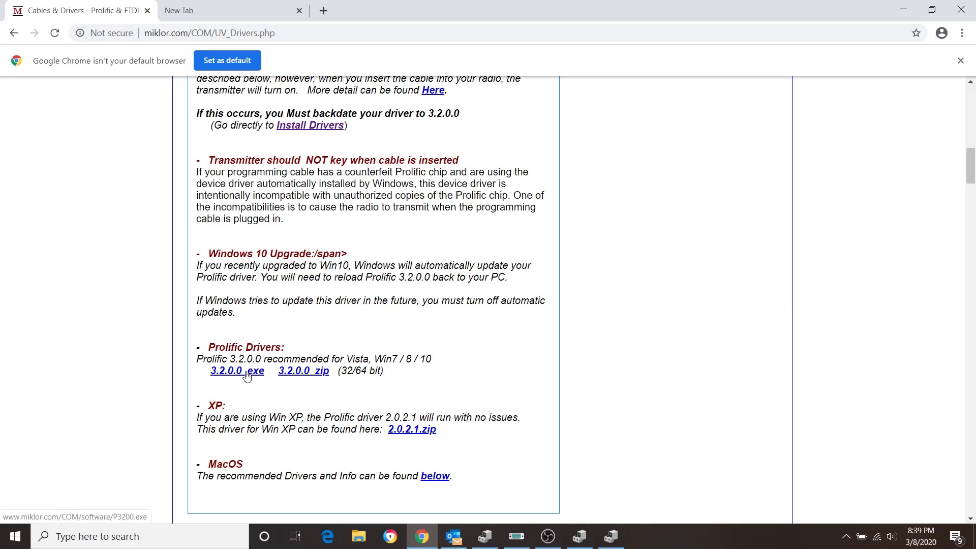
# Download the Prolific 3.2.0.0 exe driver from the drivers page and show P3200.exe in its folder.
pyautogui.click(246, 375)
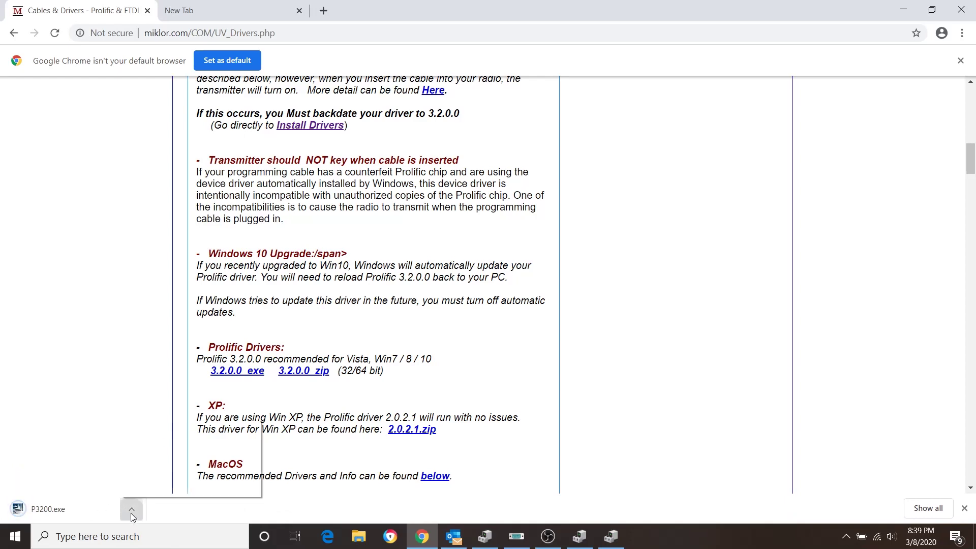
pyautogui.click(130, 513)
pyautogui.click(160, 468)
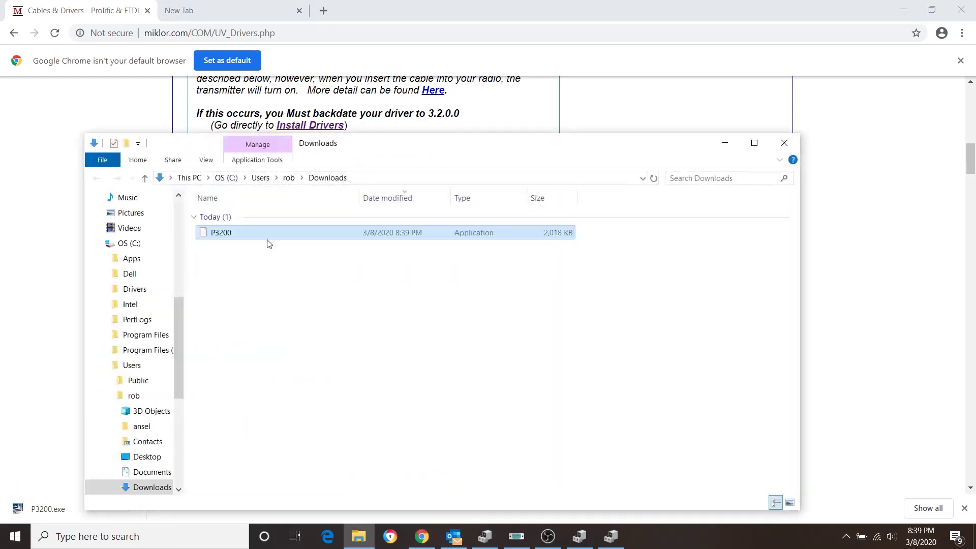
# Run the P3200 installer, accept the license agreement and complete the PL-2303 Vista Driver installation.
pyautogui.doubleClick(227, 236)
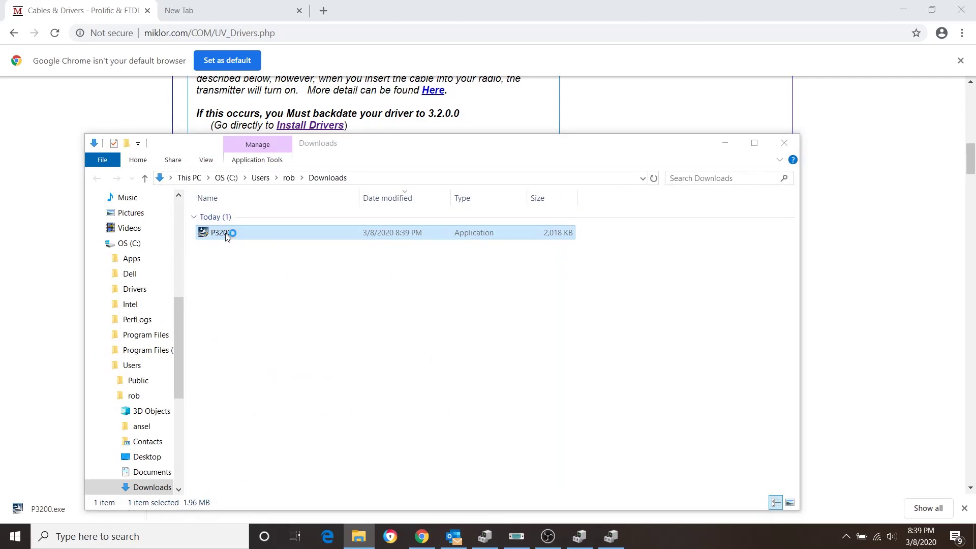
pyautogui.click(559, 381)
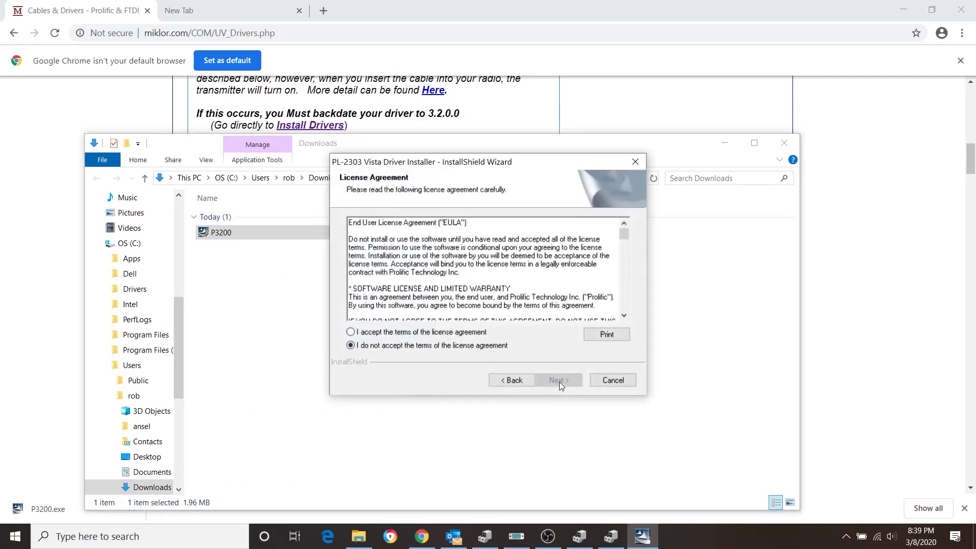
pyautogui.click(399, 333)
pyautogui.click(556, 381)
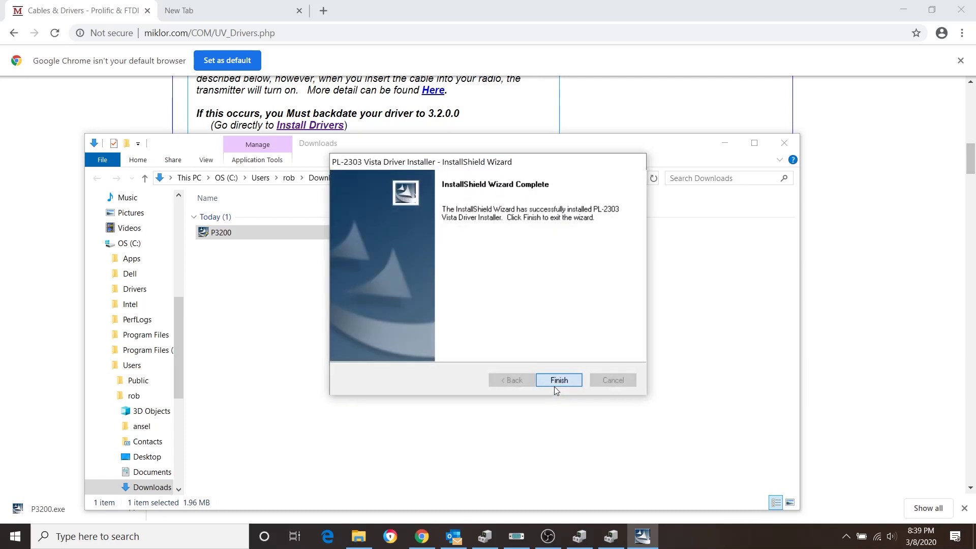
pyautogui.click(555, 386)
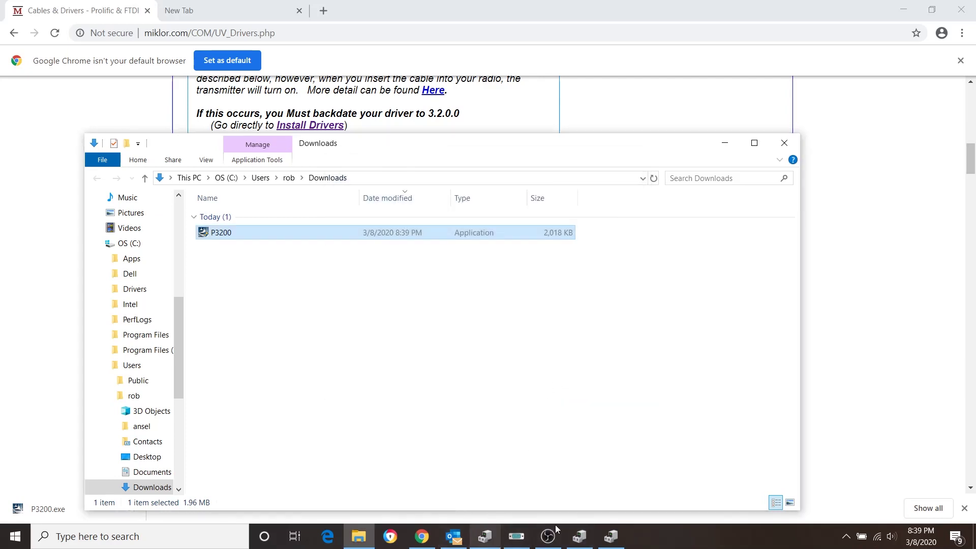
# In Device Manager, update the PL2303 port device with the Prolific USB-to-Serial Comm Port Version 3.2.0.0 driver, picked from those available on the computer.
pyautogui.click(611, 536)
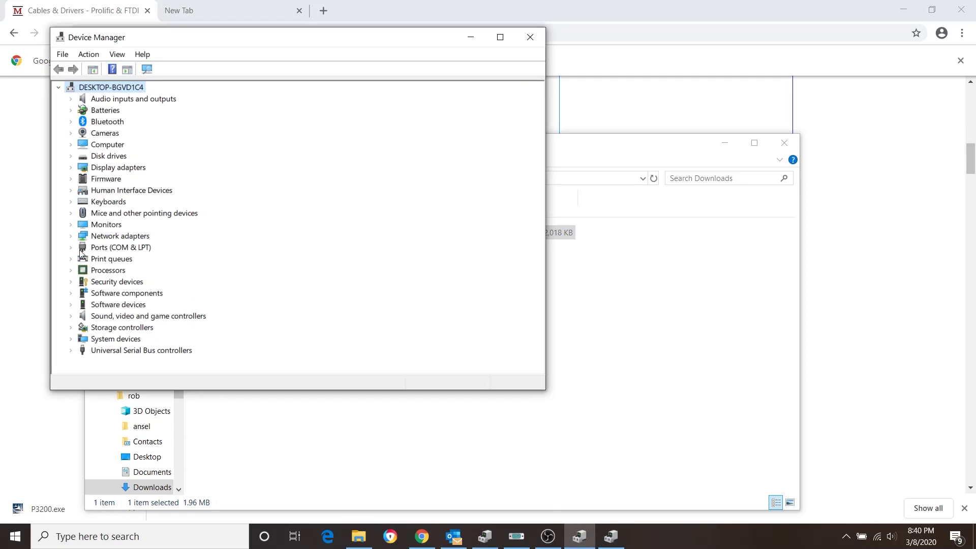
pyautogui.click(72, 247)
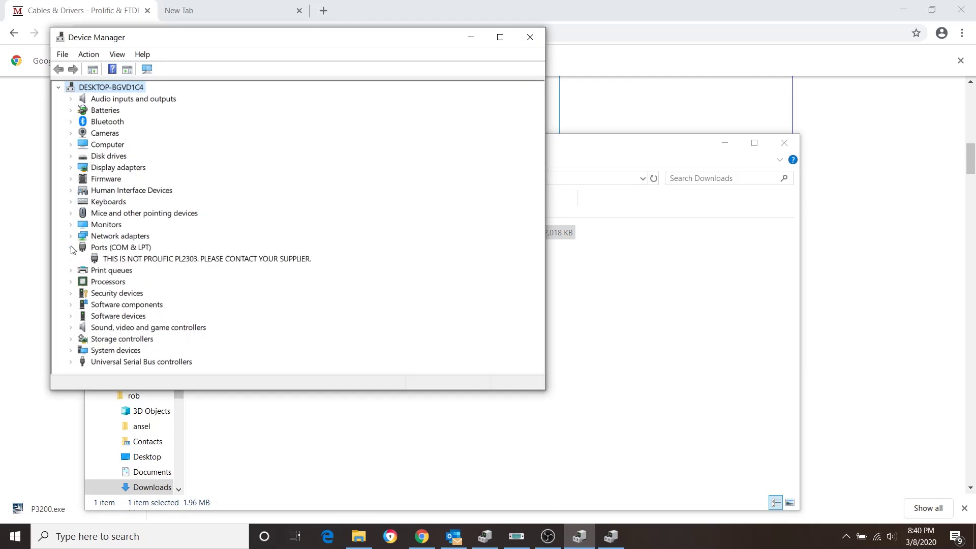
pyautogui.rightClick(142, 260)
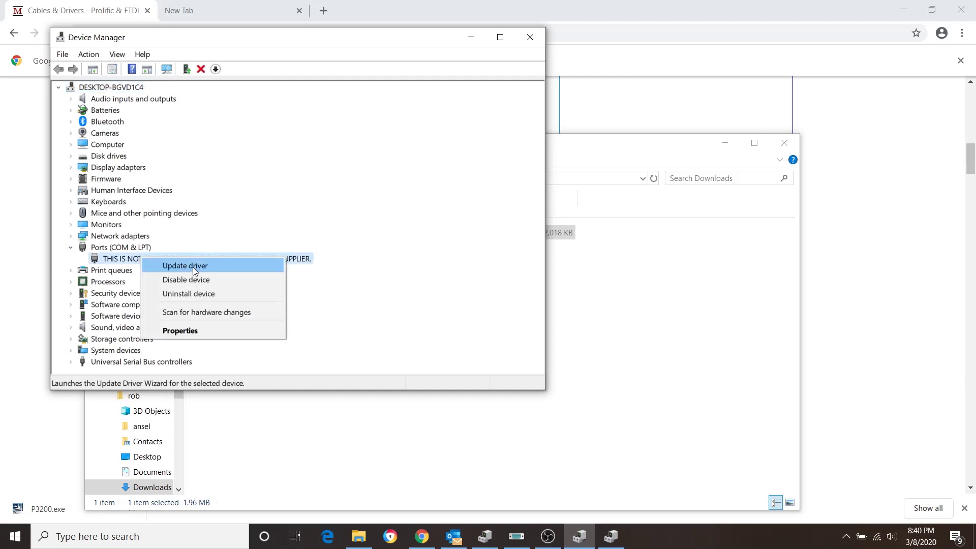
pyautogui.click(193, 267)
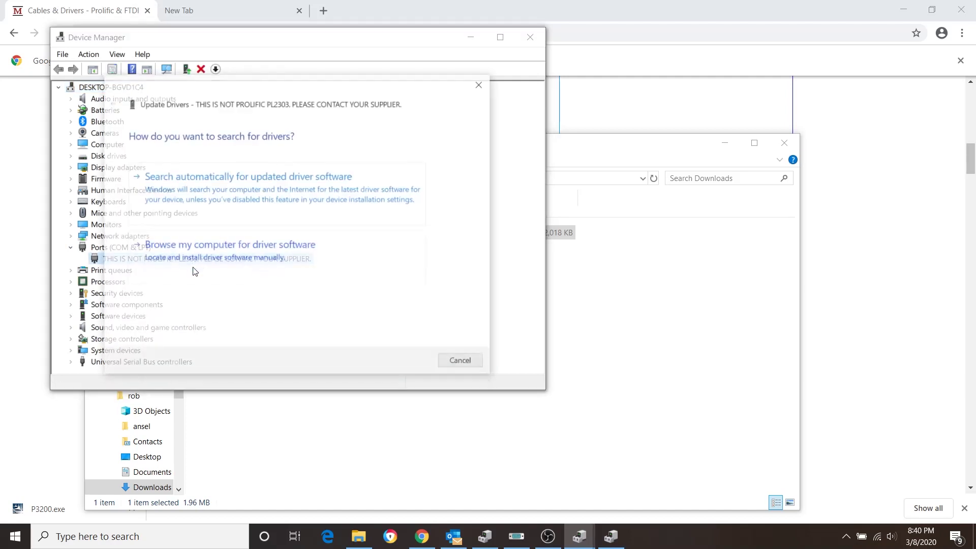
pyautogui.click(227, 262)
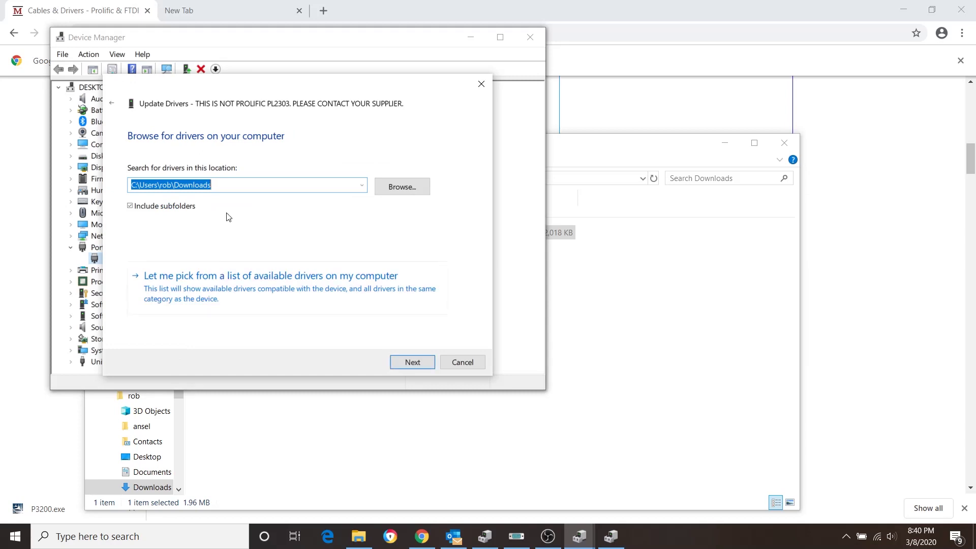
pyautogui.click(199, 288)
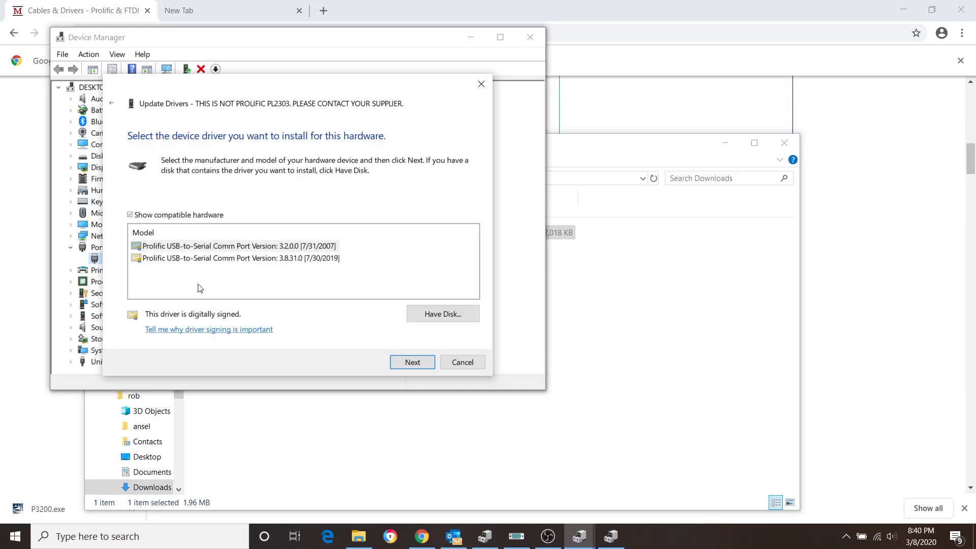
pyautogui.click(268, 247)
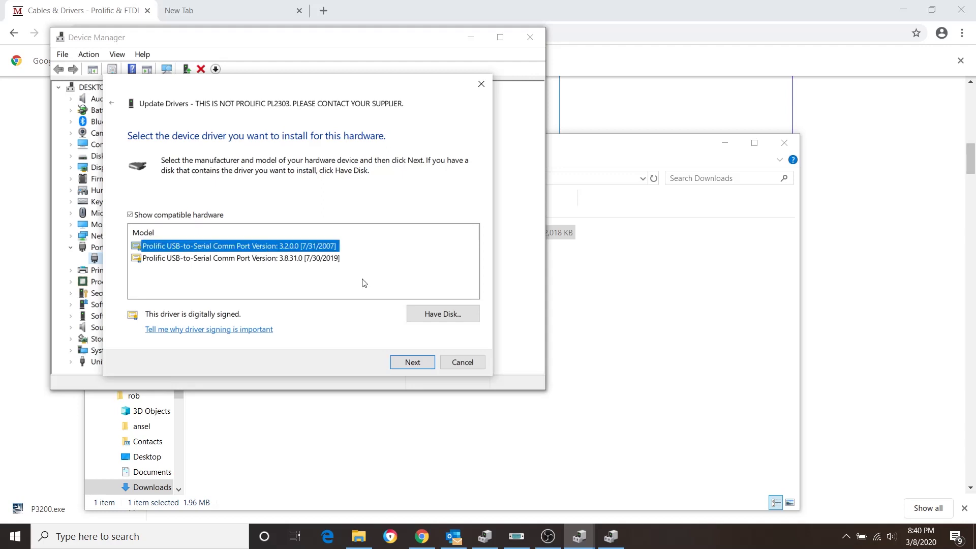
pyautogui.click(405, 360)
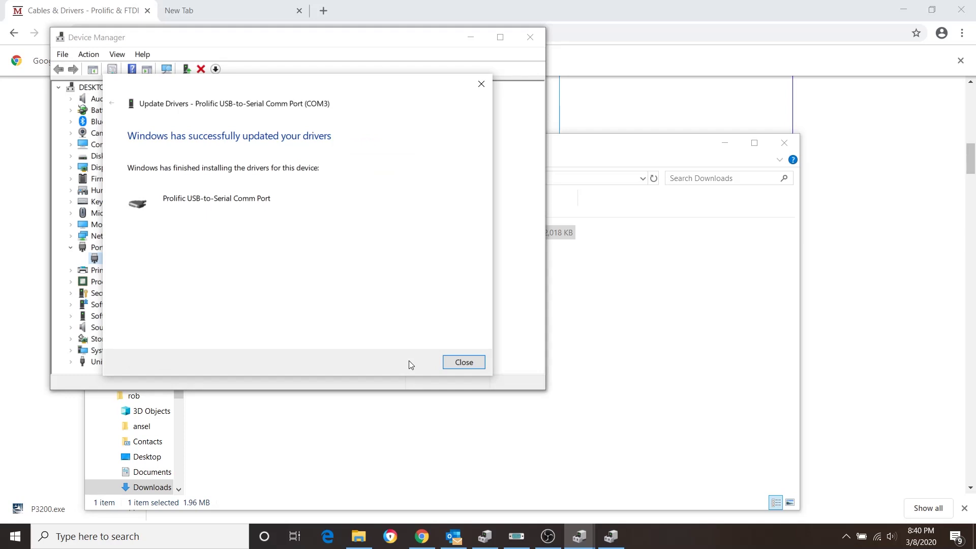
pyautogui.click(463, 361)
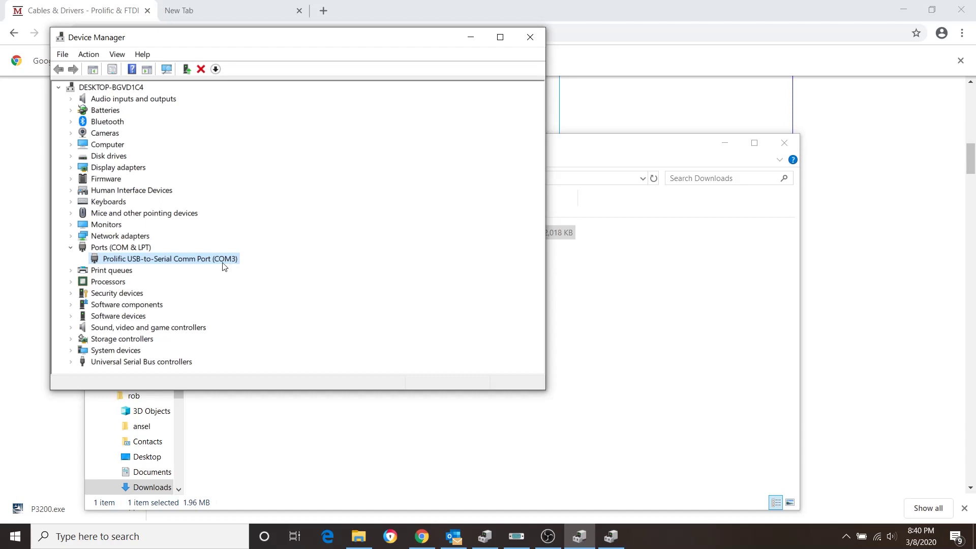
# Switch to Chrome, search for "chirp software" in place of the drivers page and open CHIRP's Download page.
pyautogui.click(678, 91)
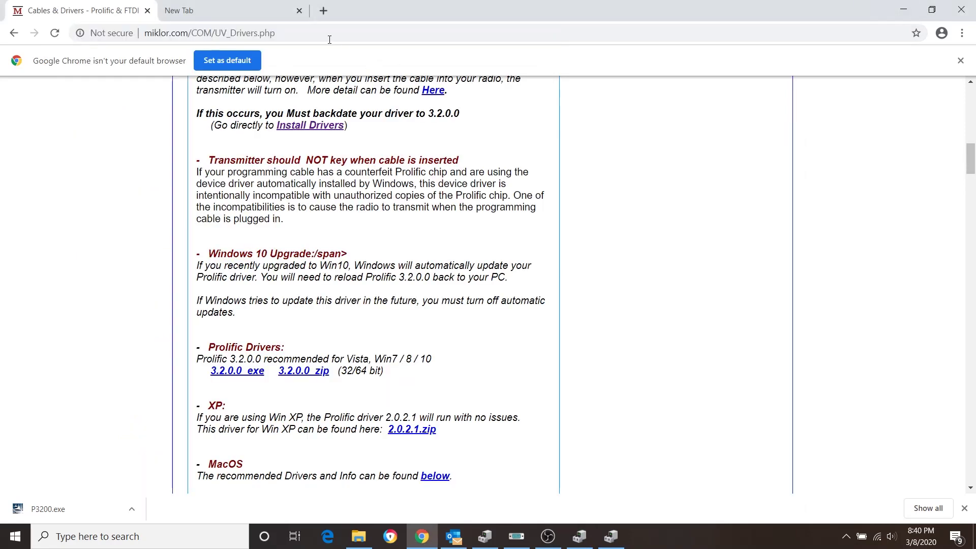
pyautogui.moveTo(264, 17); pyautogui.dragTo(257, 33)
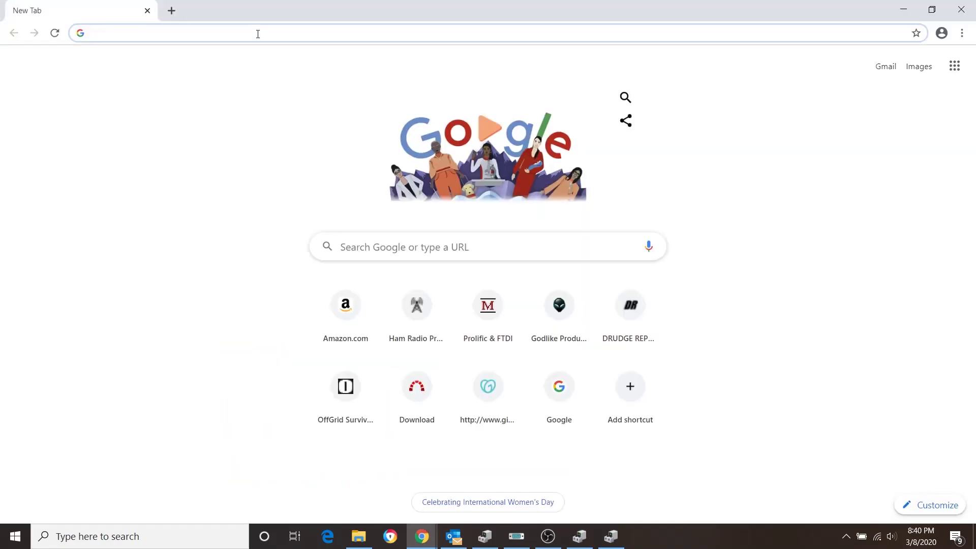
pyautogui.write('chir')
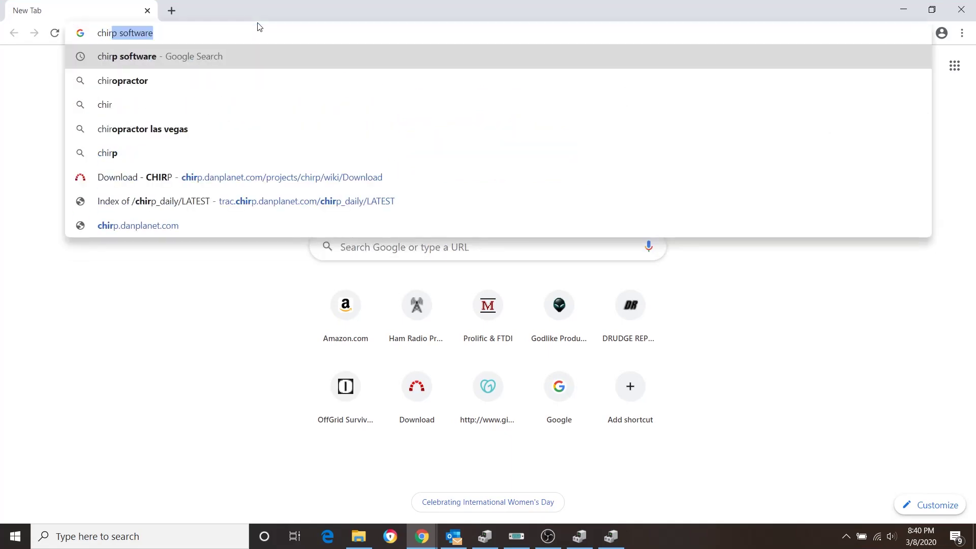
pyautogui.click(221, 56)
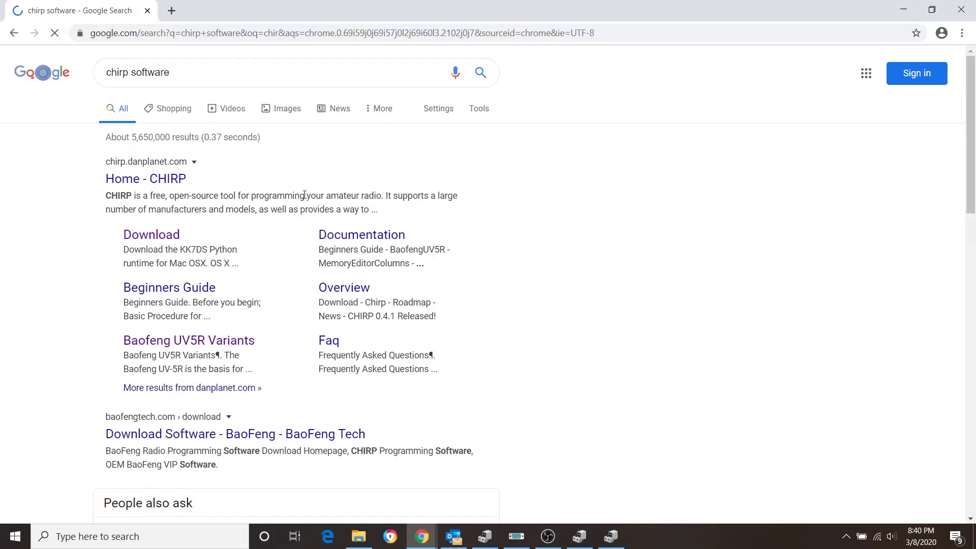
pyautogui.click(151, 235)
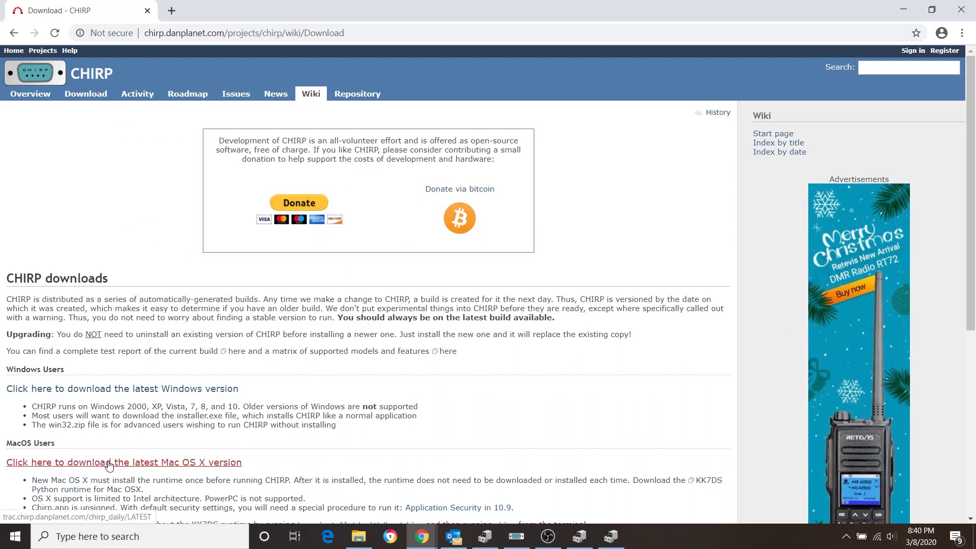
# Download chirp-daily-20200227-installer.exe from the latest Windows version listing and show it in its folder.
pyautogui.moveTo(93, 407); pyautogui.dragTo(206, 407)
pyautogui.click(214, 407)
pyautogui.click(147, 389)
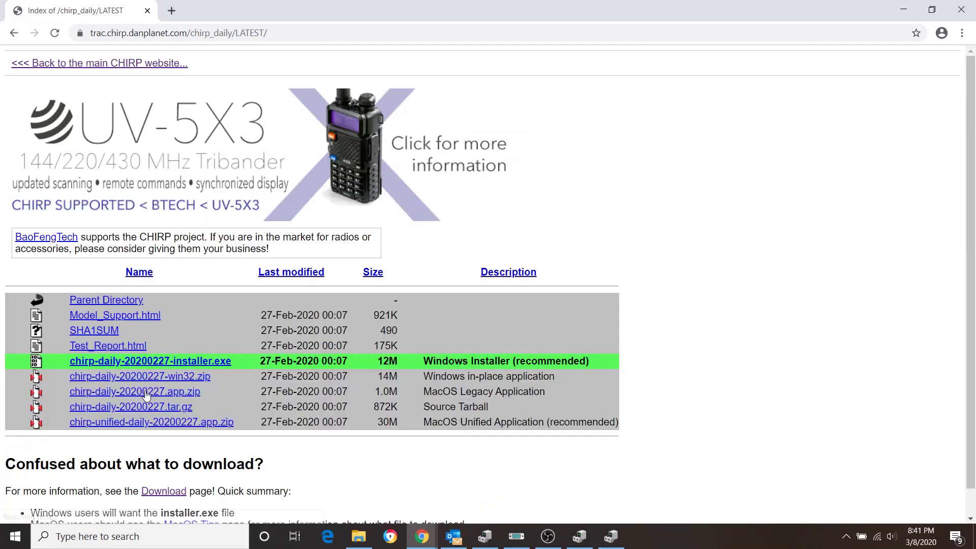
pyautogui.doubleClick(138, 362)
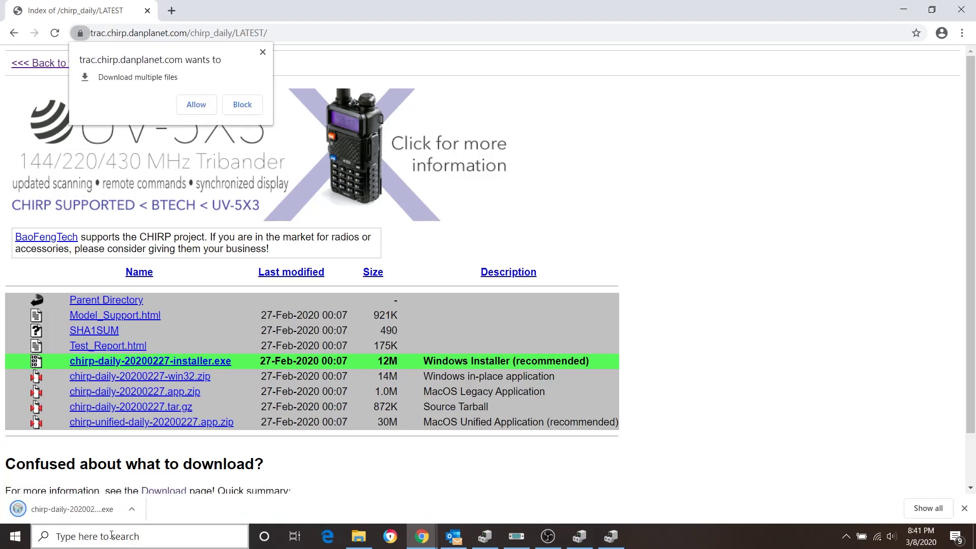
pyautogui.click(132, 509)
pyautogui.click(173, 464)
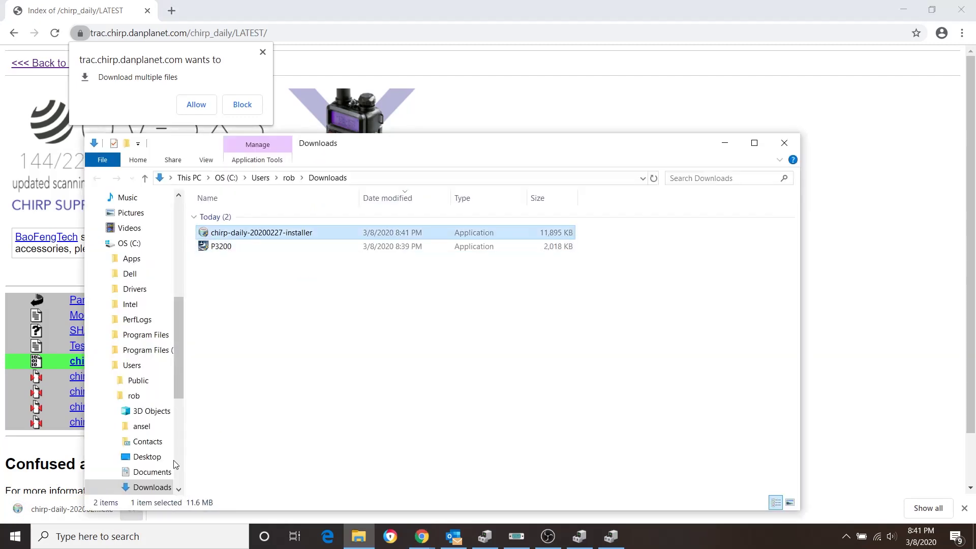
pyautogui.press('Return')
pyautogui.click(559, 370)
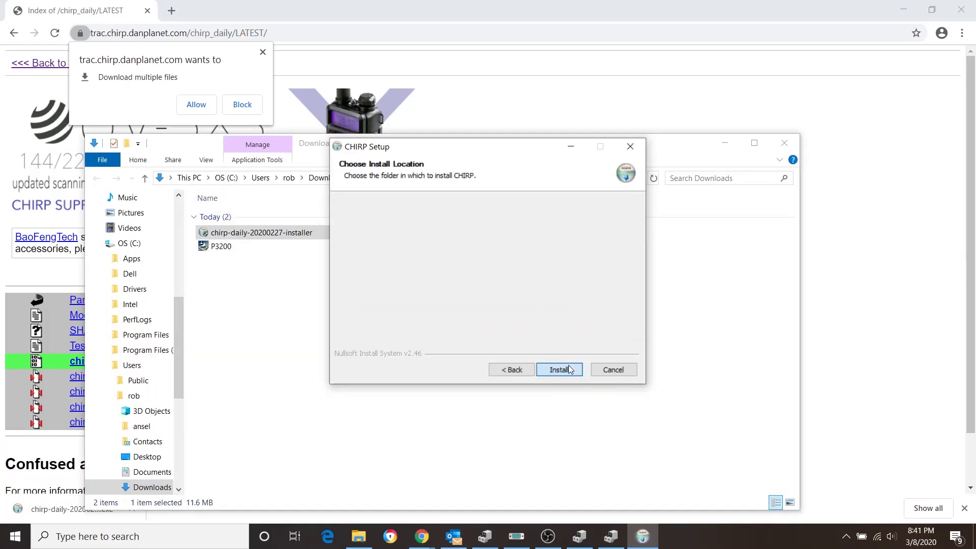
pyautogui.click(616, 370)
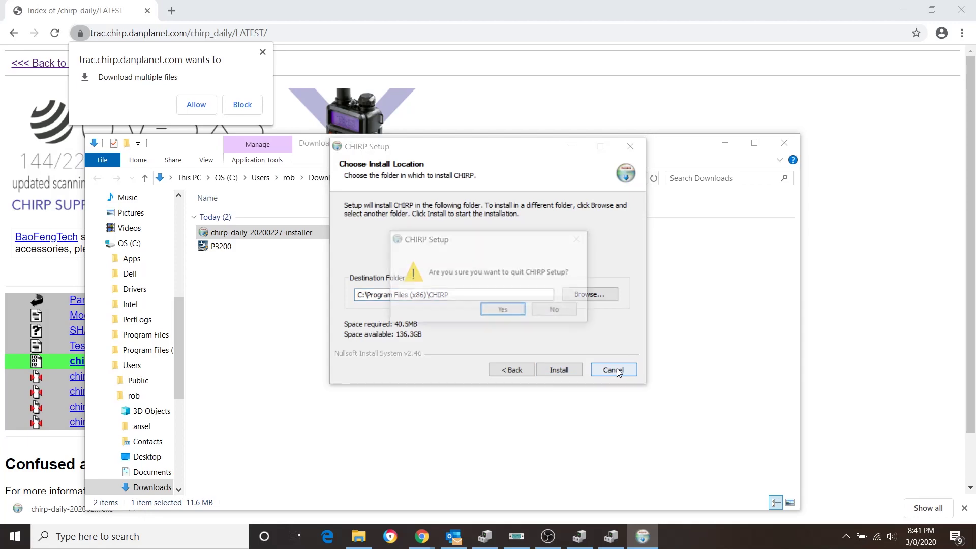
pyautogui.click(519, 314)
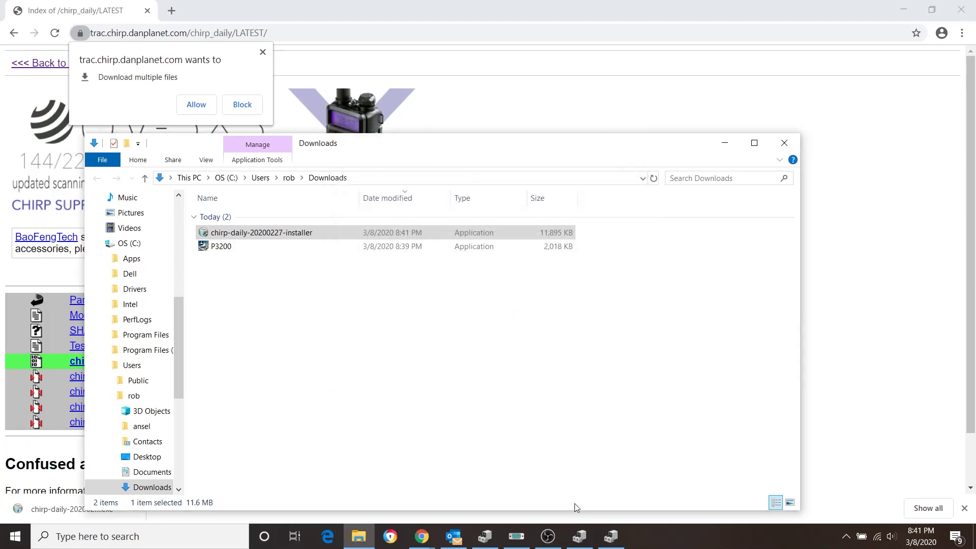
# Switch to CHIRP and download the memory image from the Baofeng UV-5R on COM3, proceeding with the experimental driver.
pyautogui.click(517, 537)
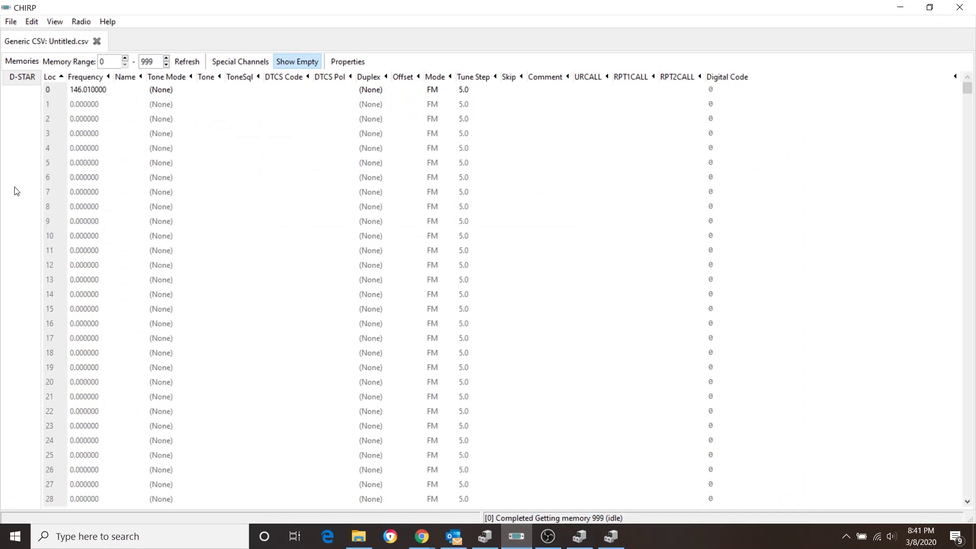
pyautogui.click(80, 23)
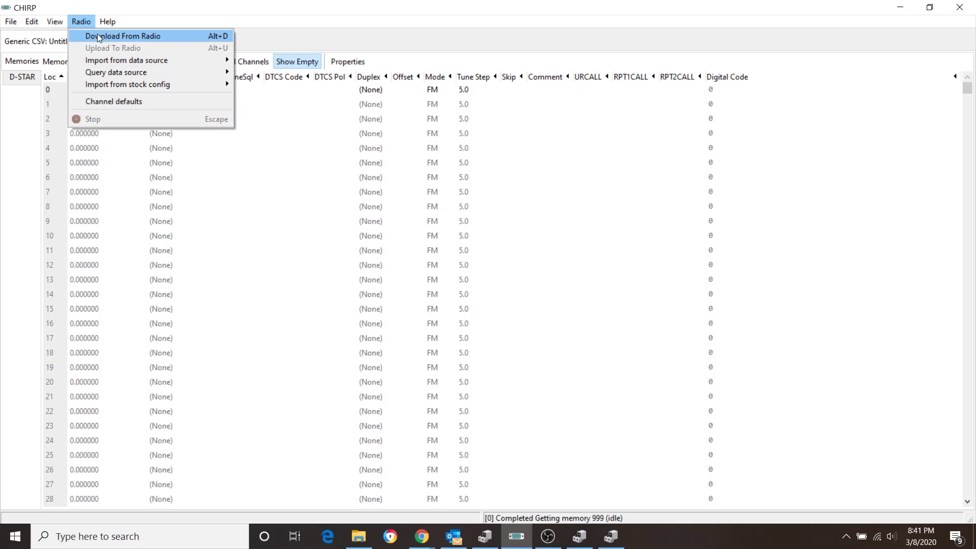
pyautogui.click(98, 36)
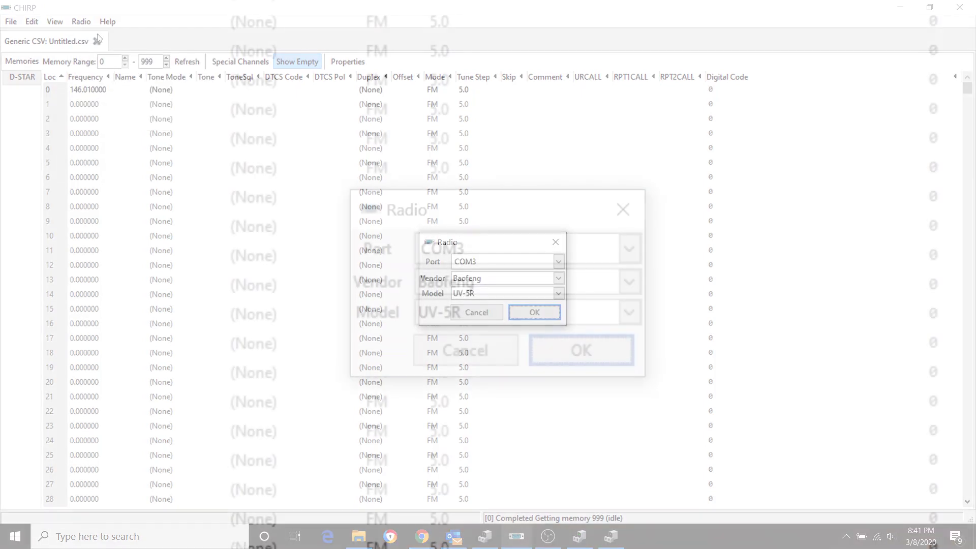
pyautogui.click(625, 257)
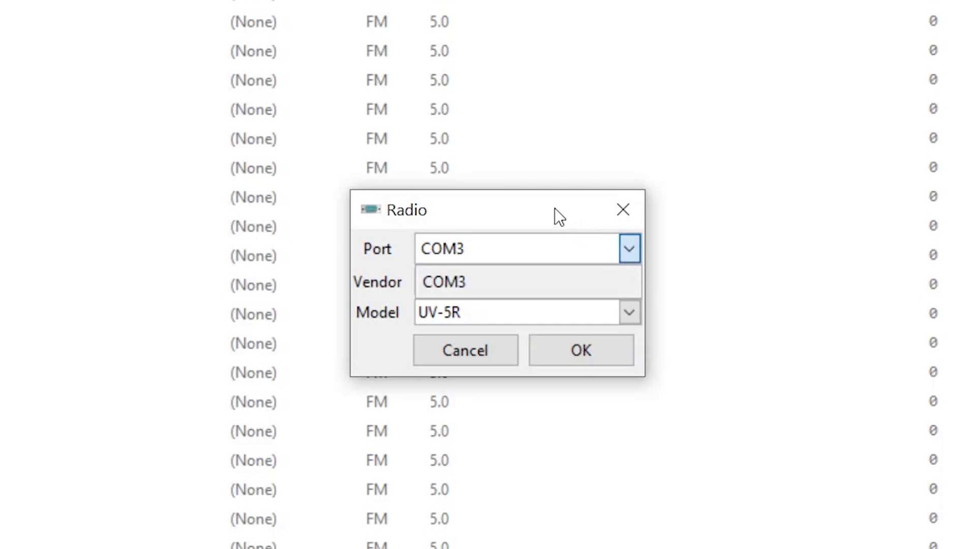
pyautogui.click(613, 292)
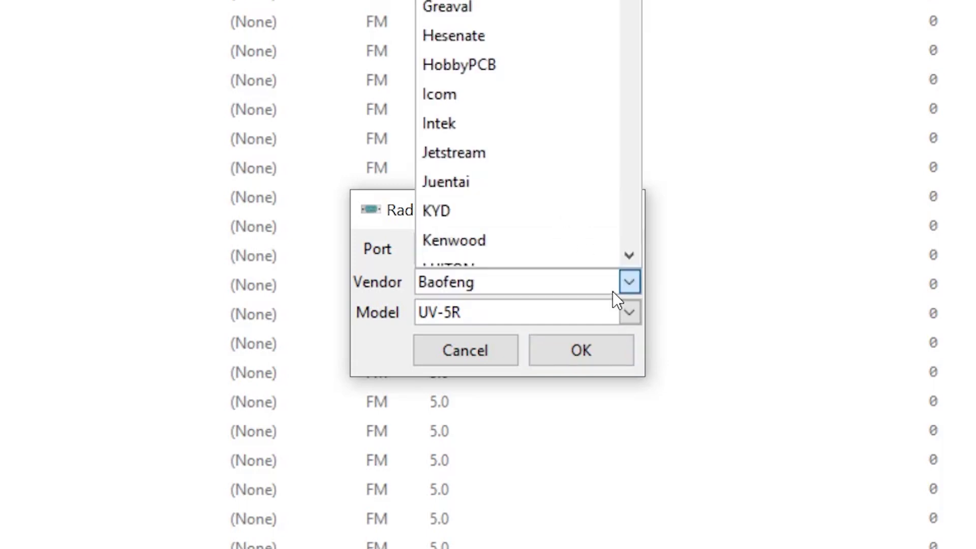
pyautogui.click(614, 315)
pyautogui.click(613, 315)
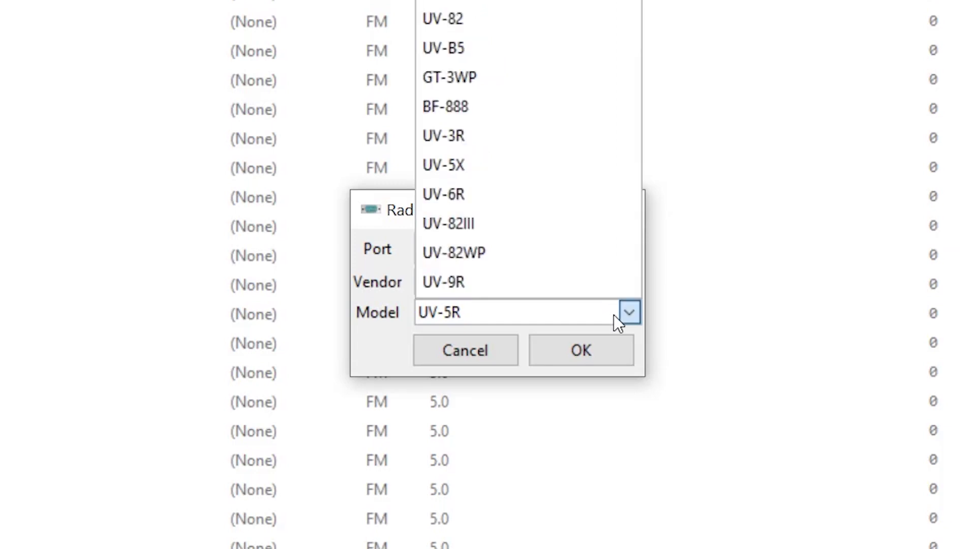
pyautogui.click(592, 362)
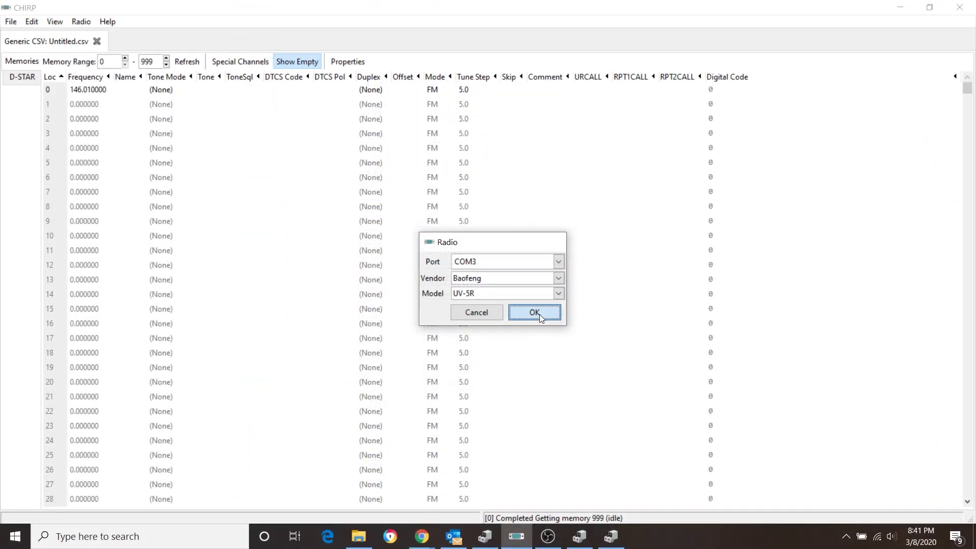
pyautogui.click(540, 316)
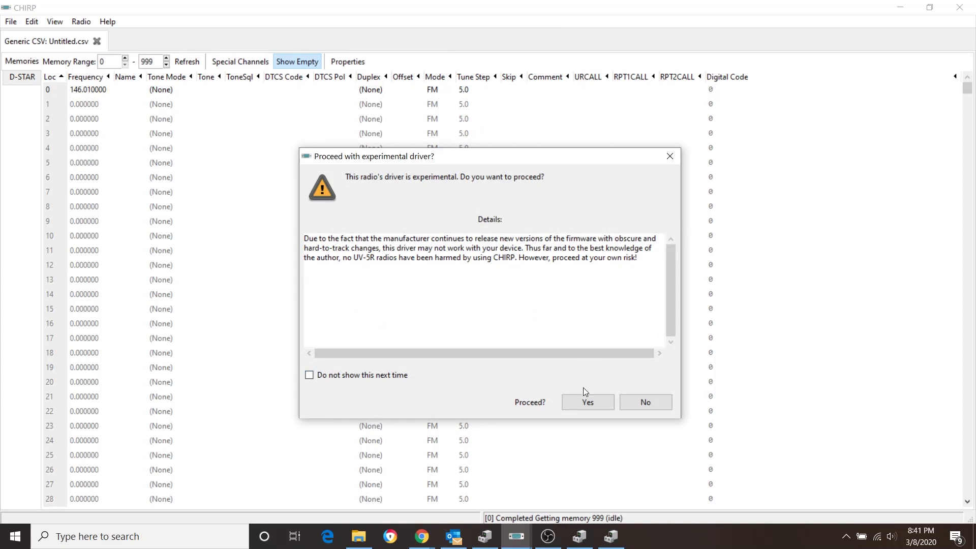
pyautogui.click(586, 408)
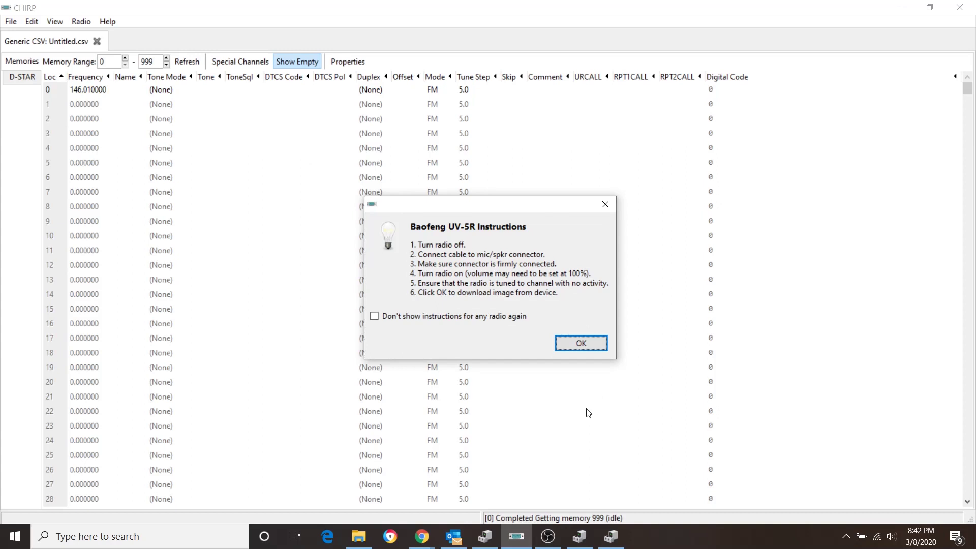
pyautogui.click(589, 348)
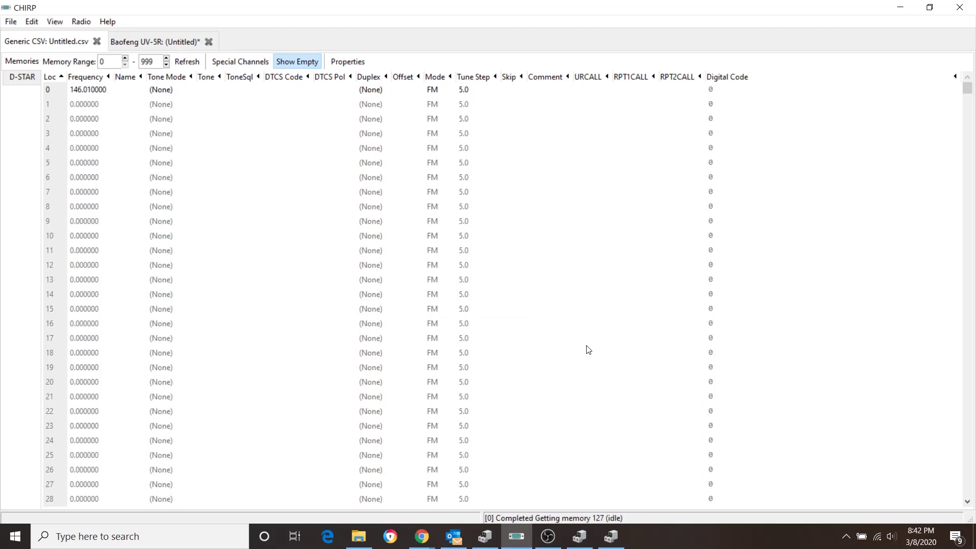
# In the downloaded Baofeng UV-5R image, delete memories 3 through 20.
pyautogui.click(131, 43)
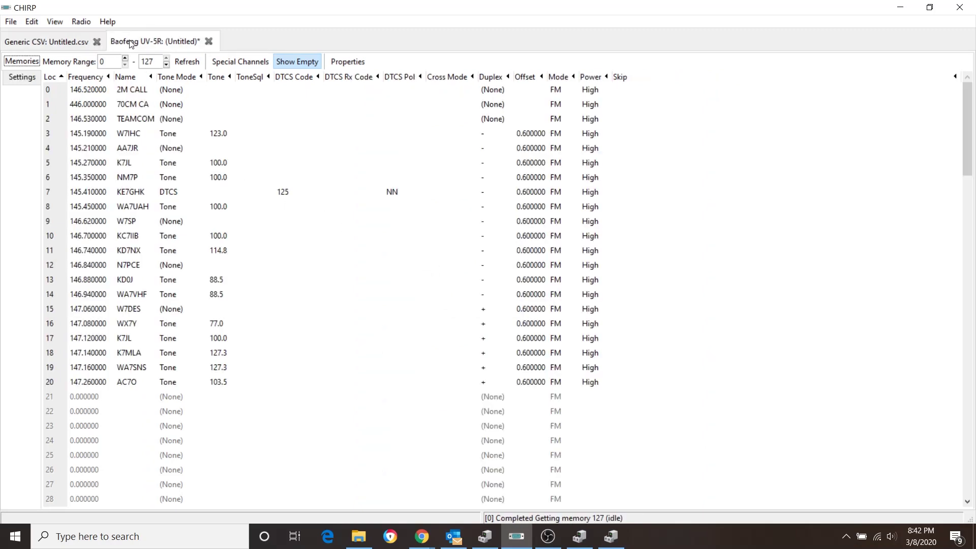
pyautogui.click(126, 133)
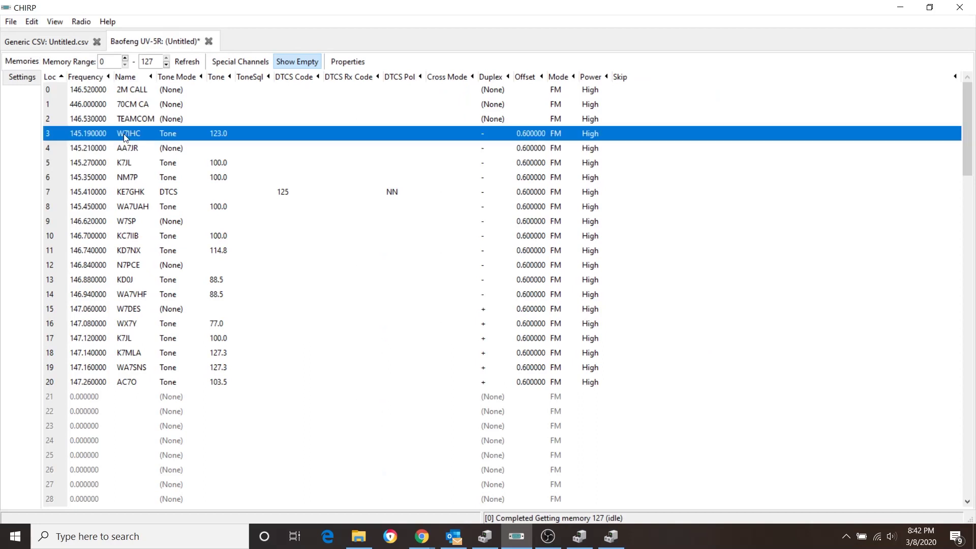
pyautogui.keyDown('shift'); pyautogui.click(141, 387); pyautogui.keyUp('shift')
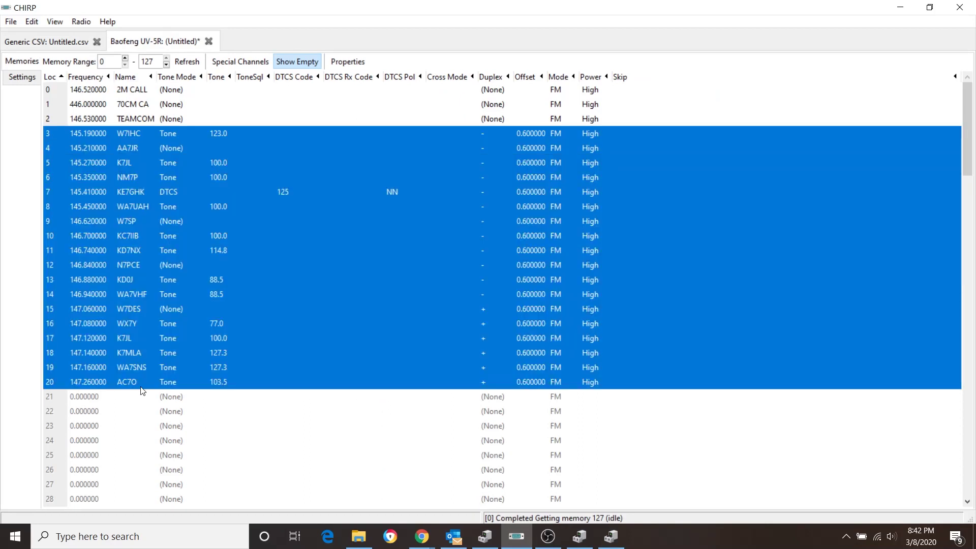
pyautogui.press('Delete')
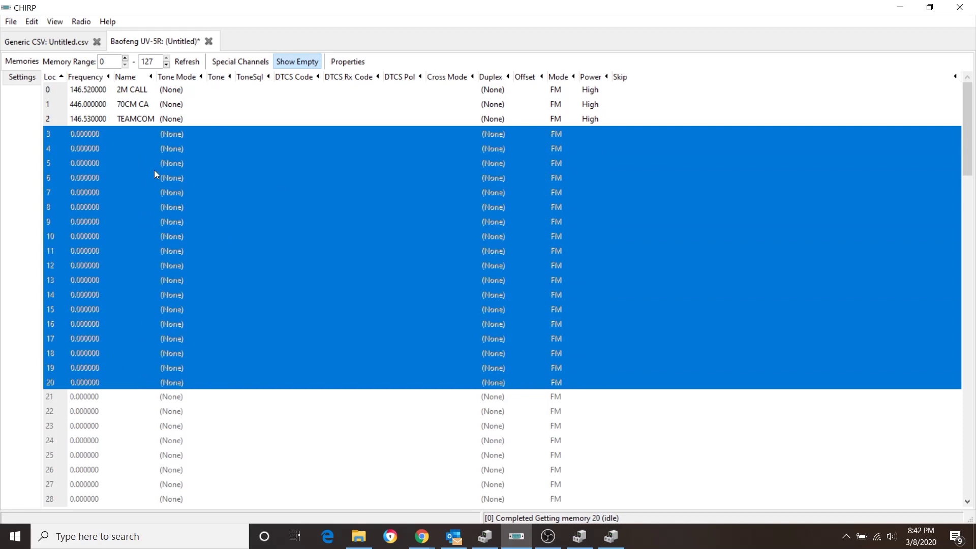
# Review memories 0 to 2 and examine the properties of the TEAMCOM memory, including its frequency.
pyautogui.click(114, 120)
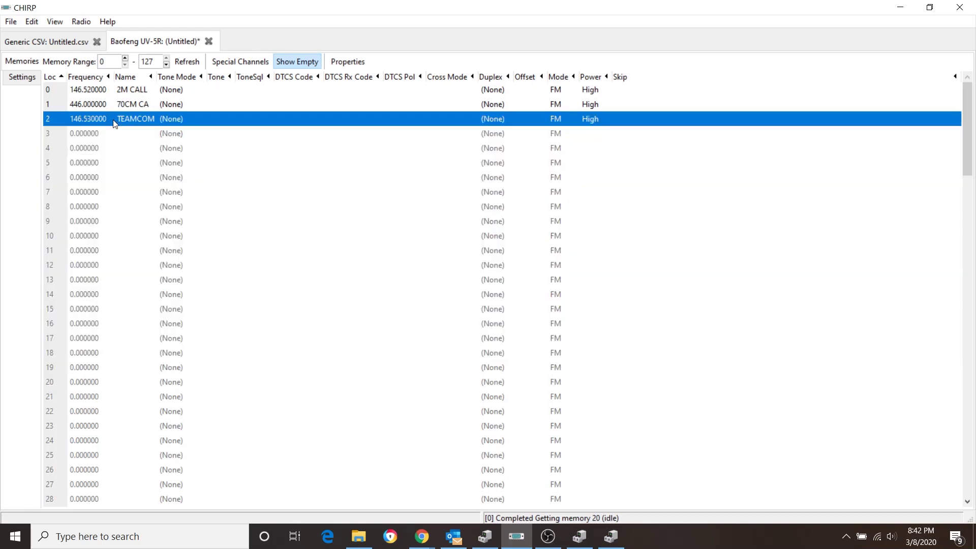
pyautogui.click(130, 92)
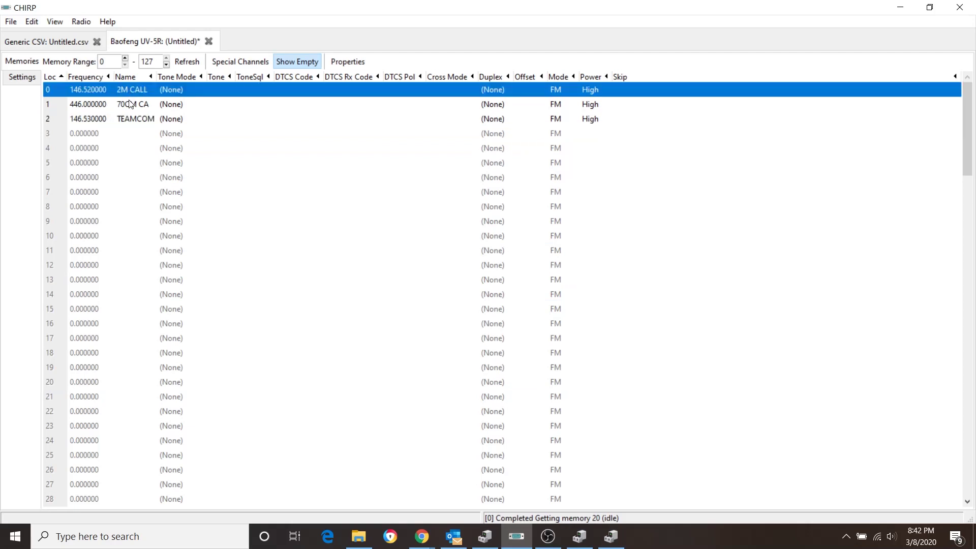
pyautogui.click(130, 104)
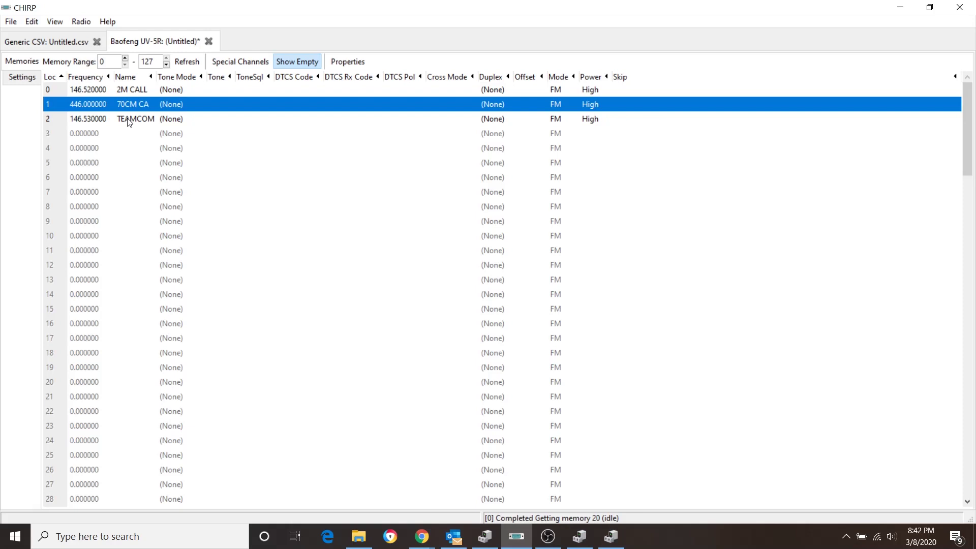
pyautogui.click(129, 122)
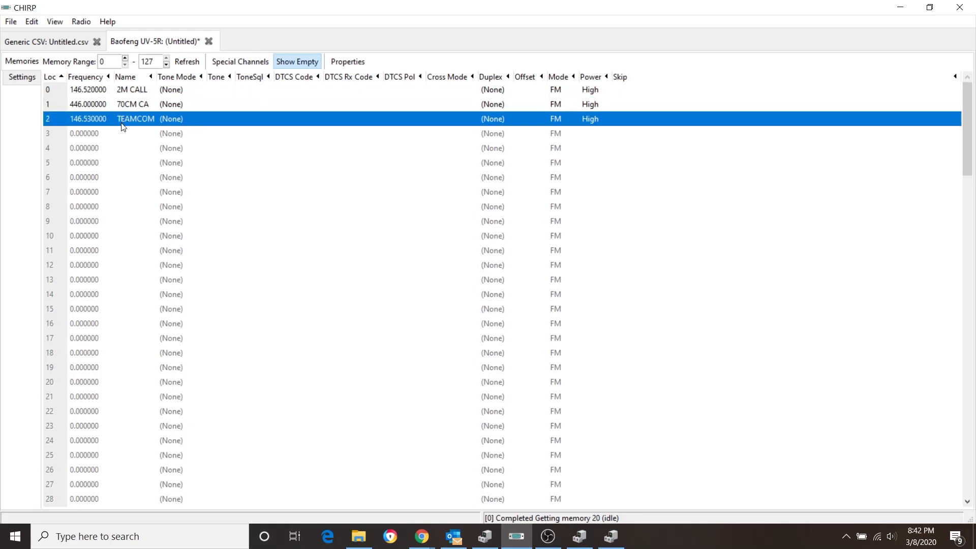
pyautogui.rightClick(120, 125)
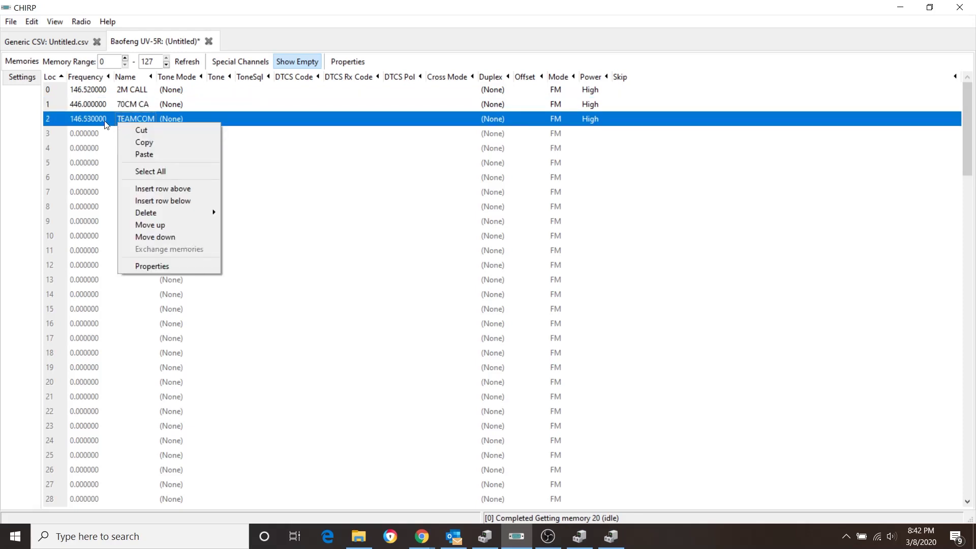
pyautogui.click(160, 267)
pyautogui.moveTo(159, 82); pyautogui.dragTo(120, 82)
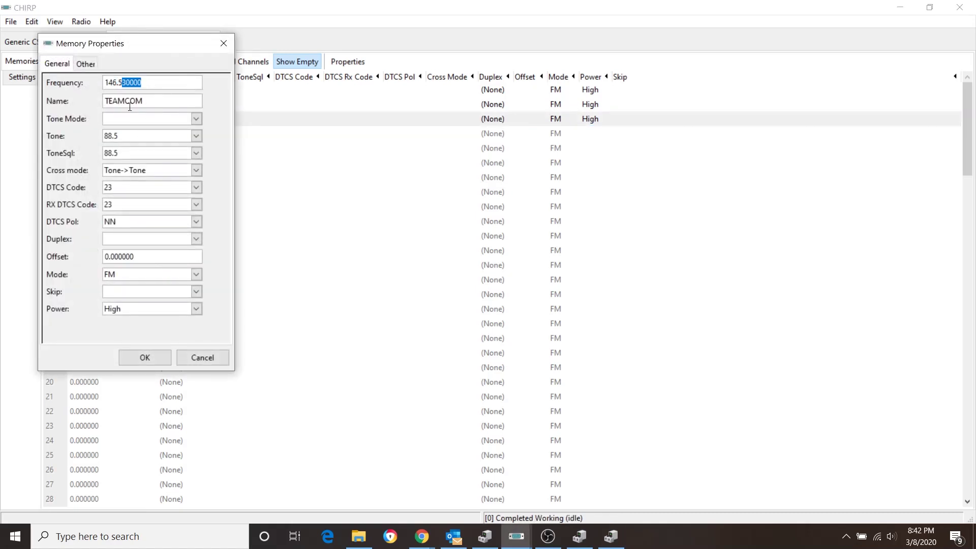
pyautogui.click(157, 363)
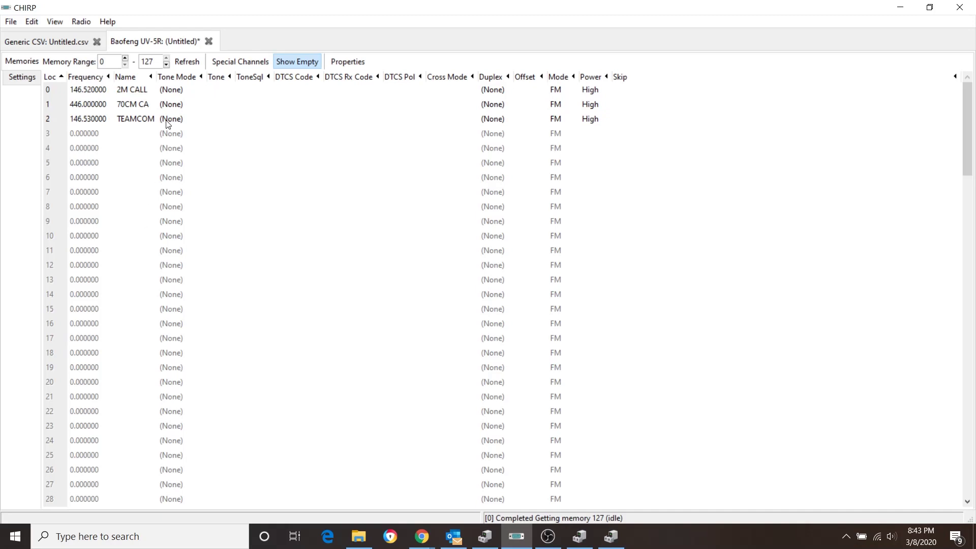
# Import the preselected 2 meters (144MHz) repeaters for Salt Lake County, Utah, from a RepeaterBook political query.
pyautogui.click(95, 136)
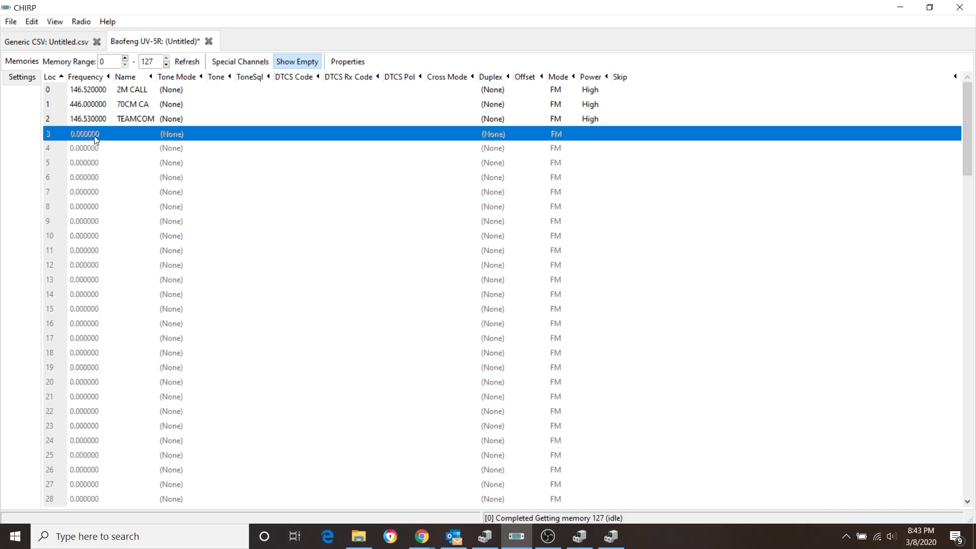
pyautogui.click(82, 22)
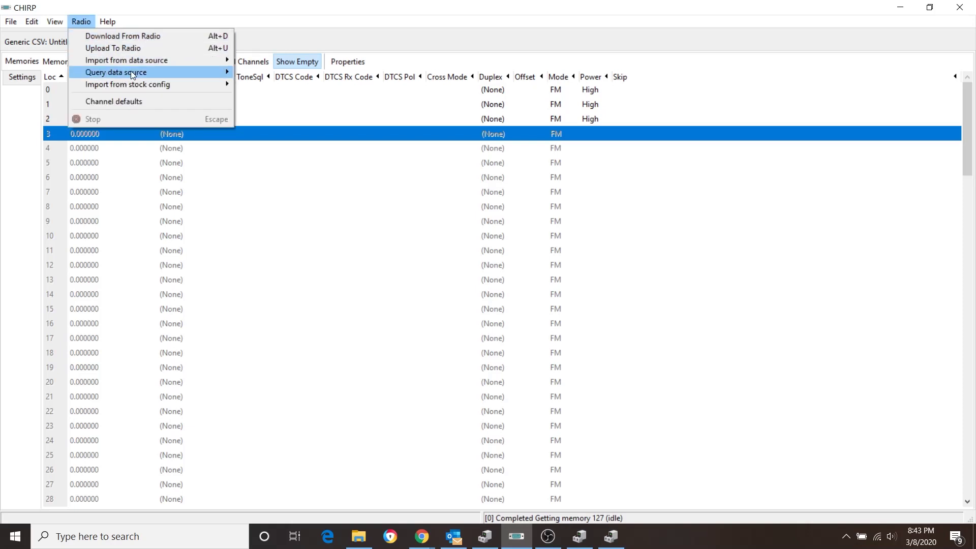
pyautogui.moveTo(143, 72)
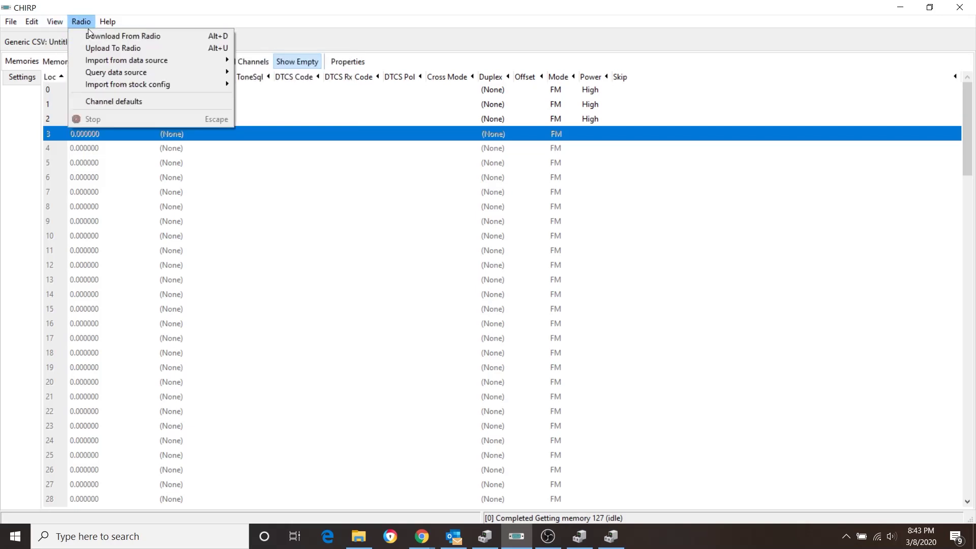
pyautogui.moveTo(297, 84)
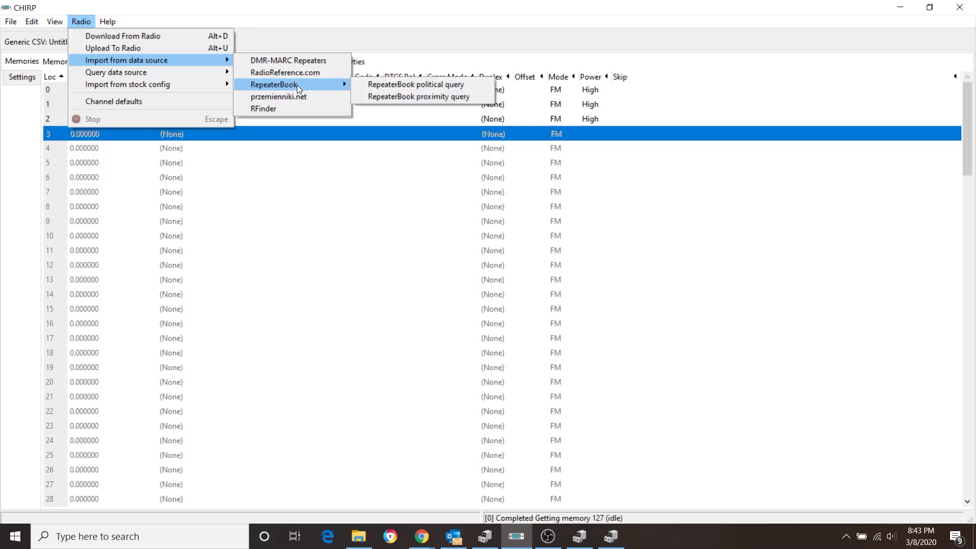
pyautogui.click(403, 82)
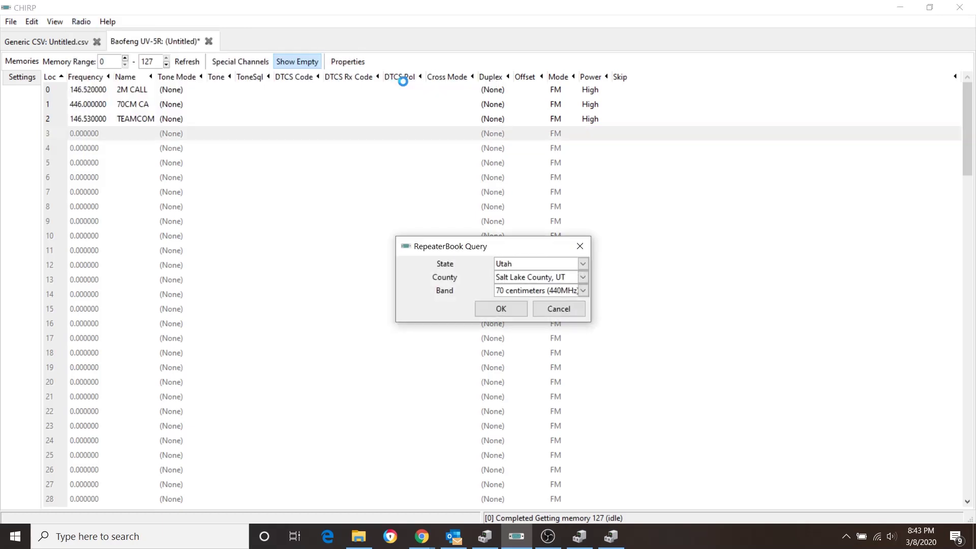
pyautogui.click(583, 263)
pyautogui.click(510, 412)
pyautogui.click(543, 277)
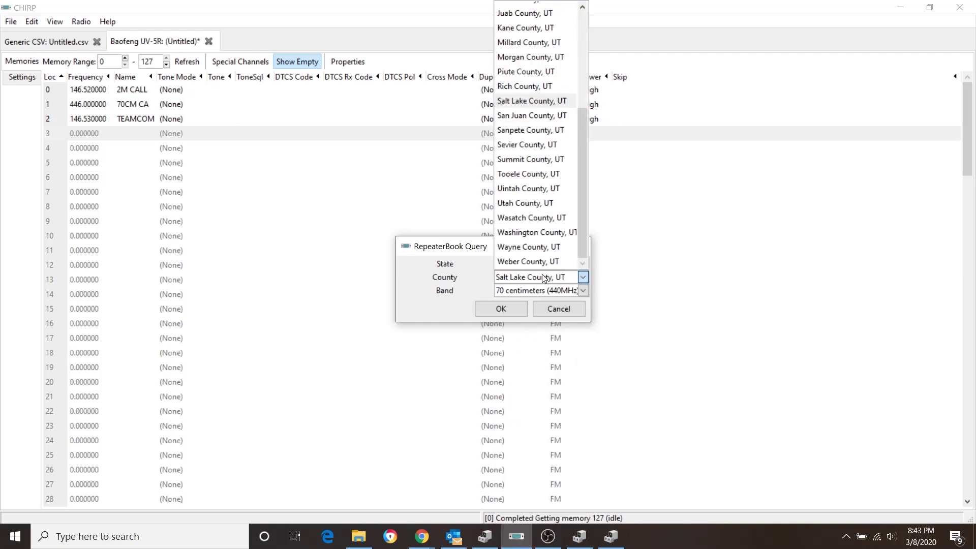
pyautogui.click(529, 294)
pyautogui.click(528, 292)
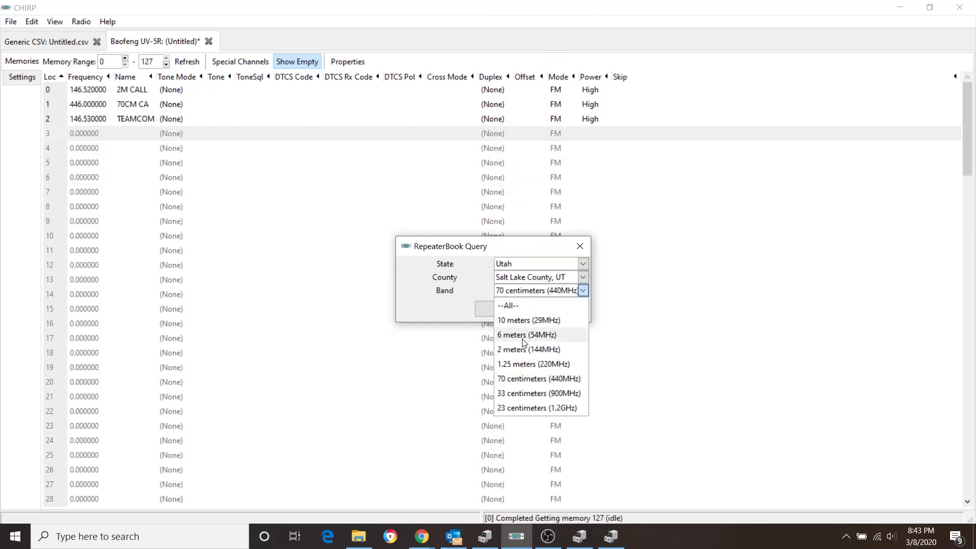
pyautogui.click(520, 352)
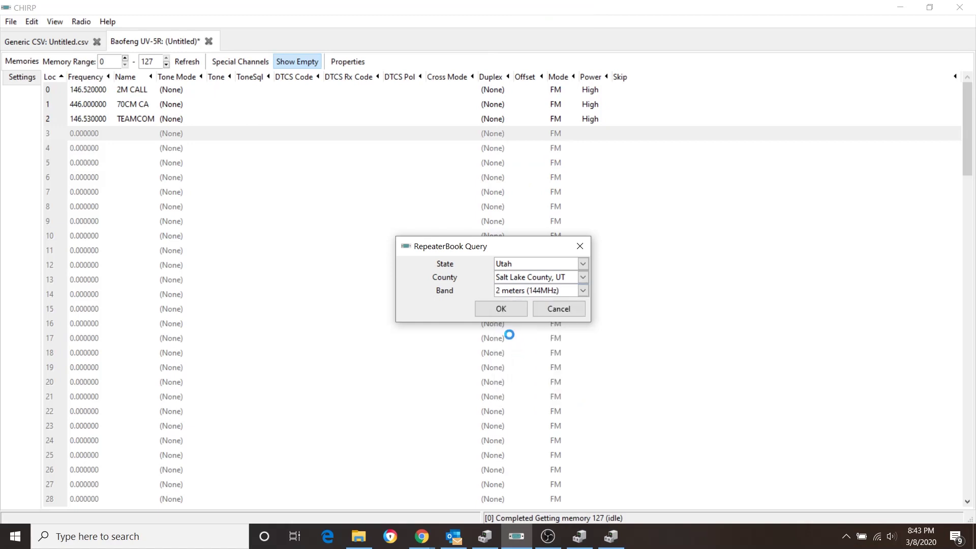
pyautogui.click(502, 309)
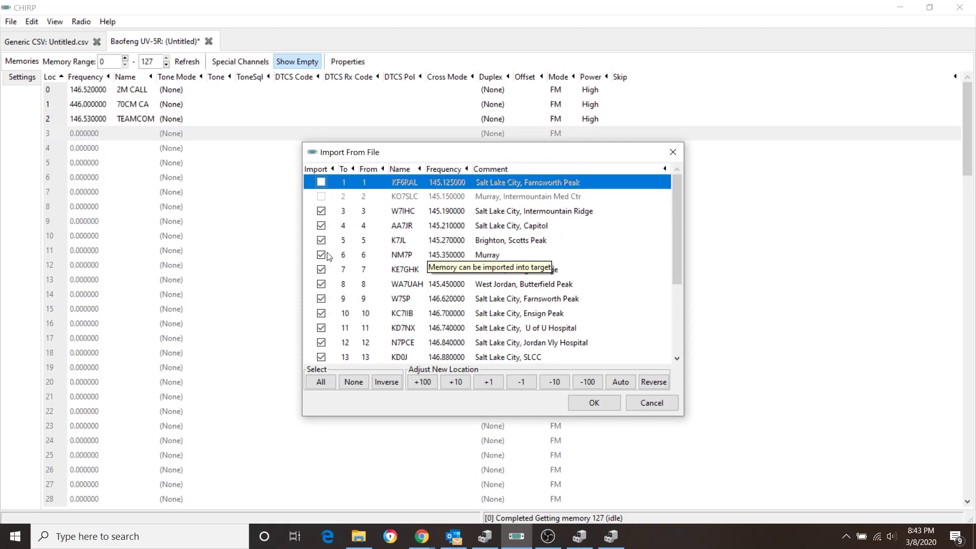
pyautogui.click(602, 400)
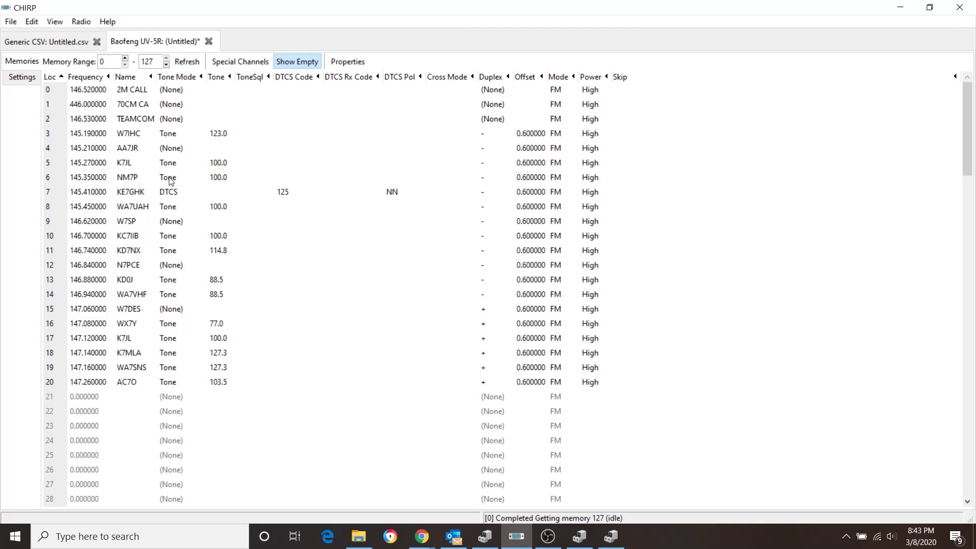
# Upload the edited memories to the Baofeng UV-5R on COM3, proceeding with the experimental driver.
pyautogui.click(76, 23)
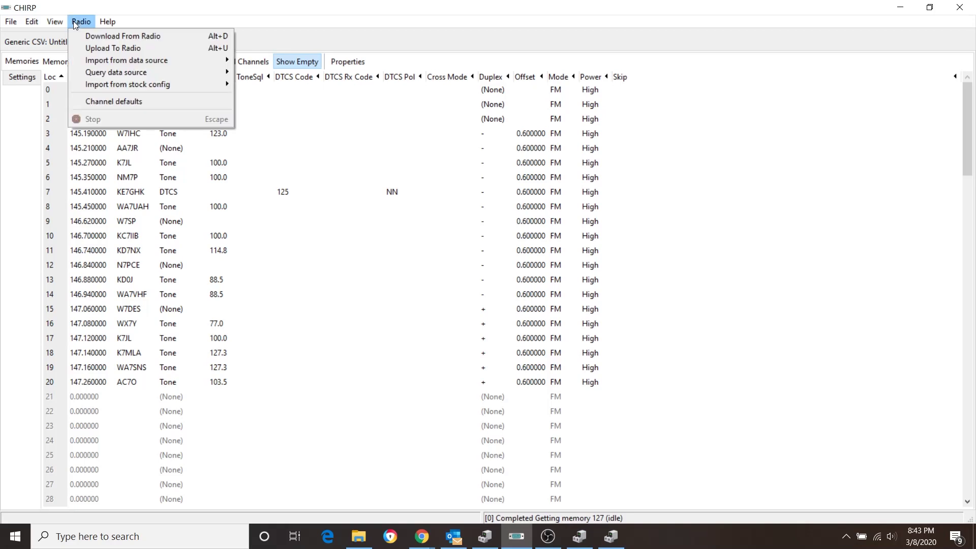
pyautogui.click(106, 48)
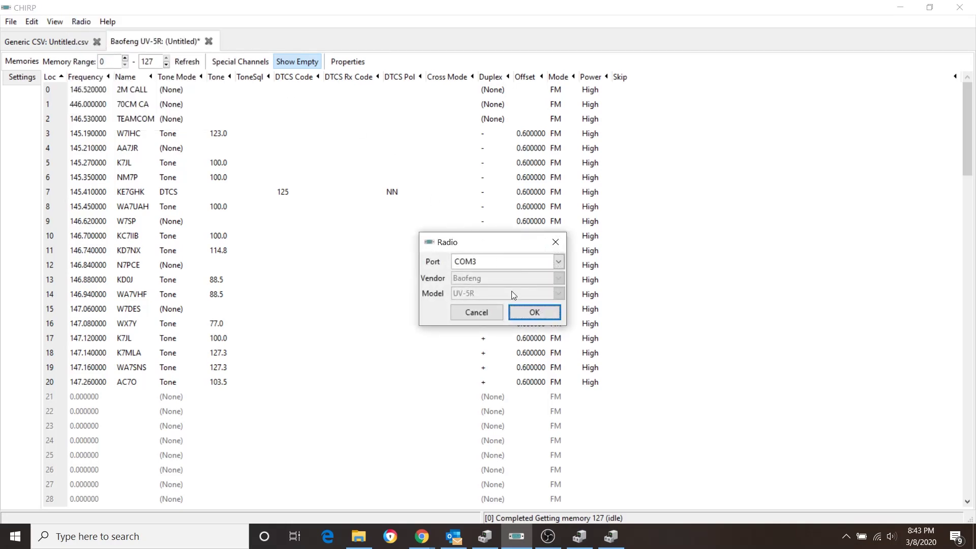
pyautogui.click(517, 310)
pyautogui.click(589, 344)
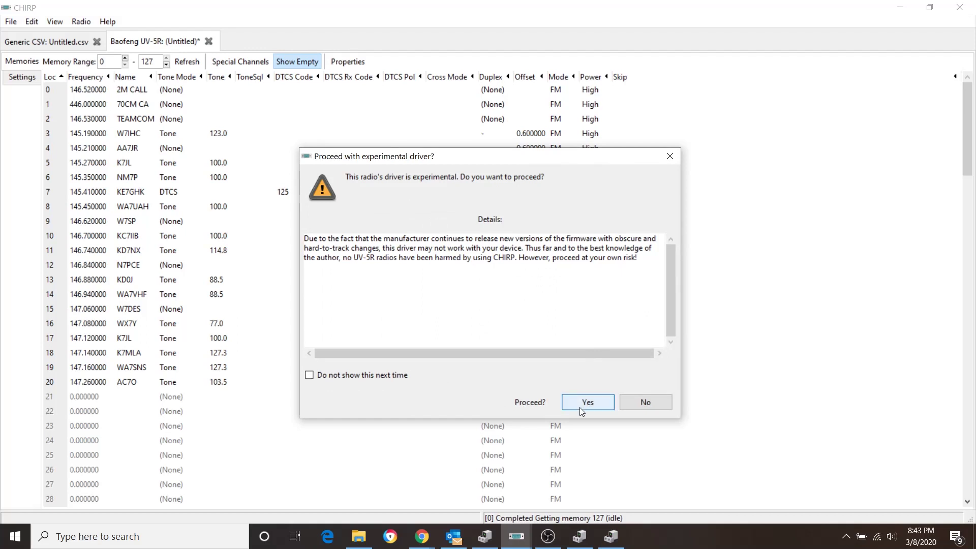
pyautogui.click(580, 406)
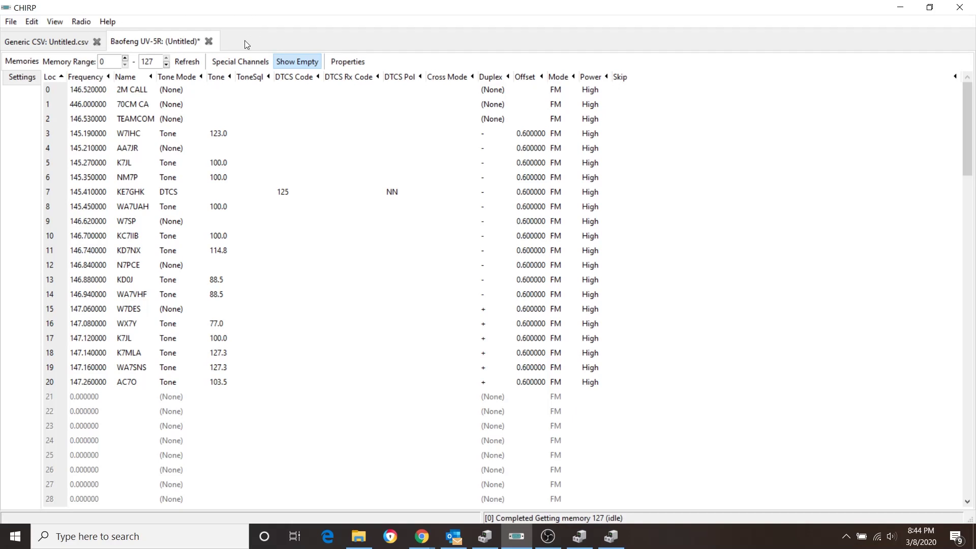
# Create a new memory file and import the 70 centimeters (440MHz) repeaters for Salt Lake County, Utah, from a RepeaterBook political query.
pyautogui.click(55, 398)
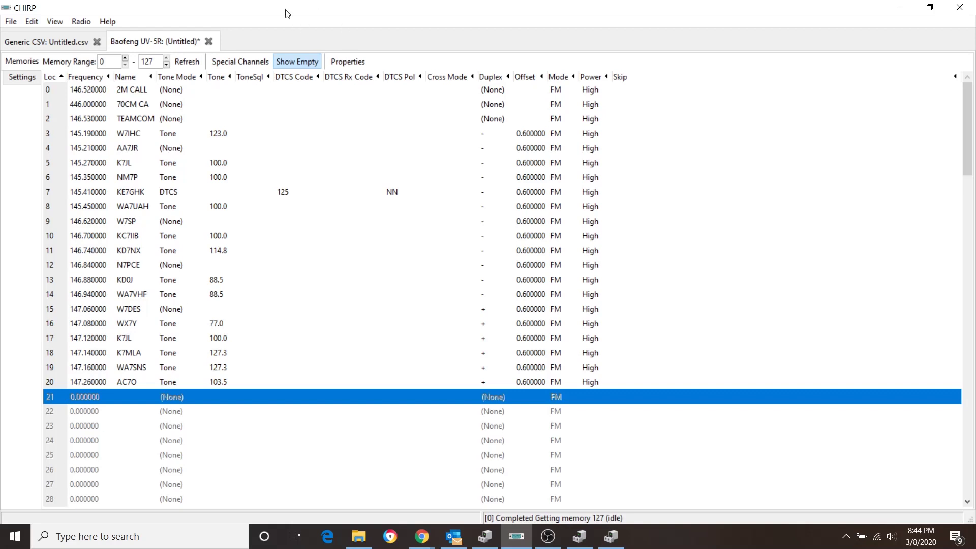
pyautogui.click(14, 26)
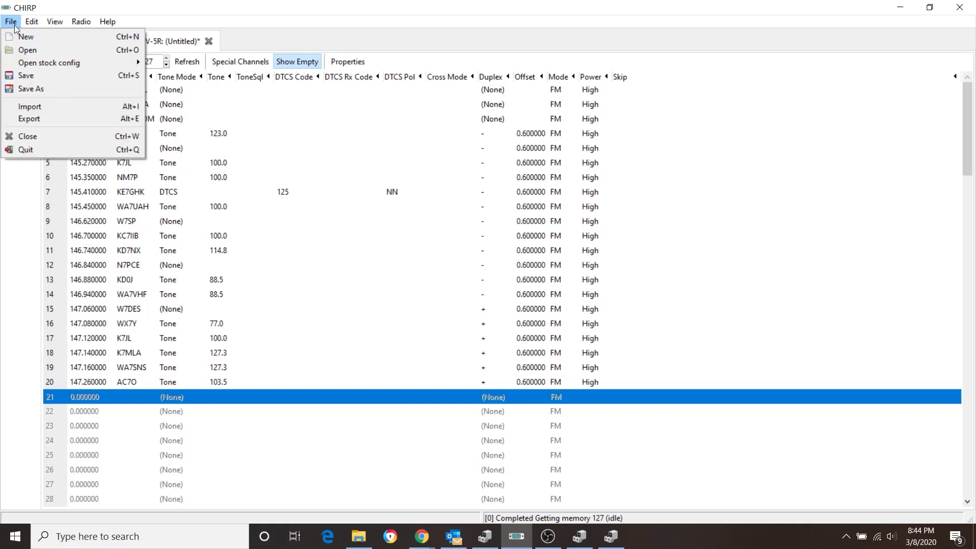
pyautogui.click(21, 36)
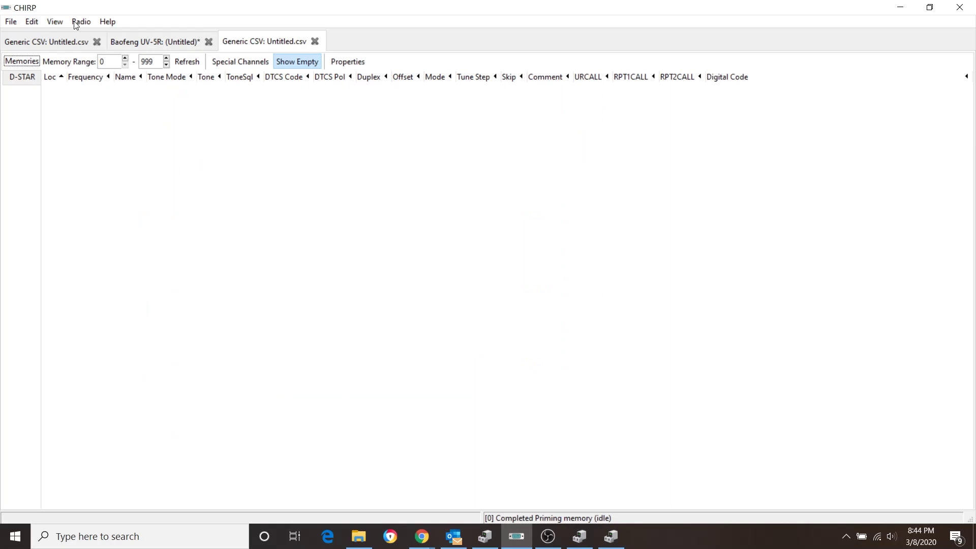
pyautogui.click(79, 21)
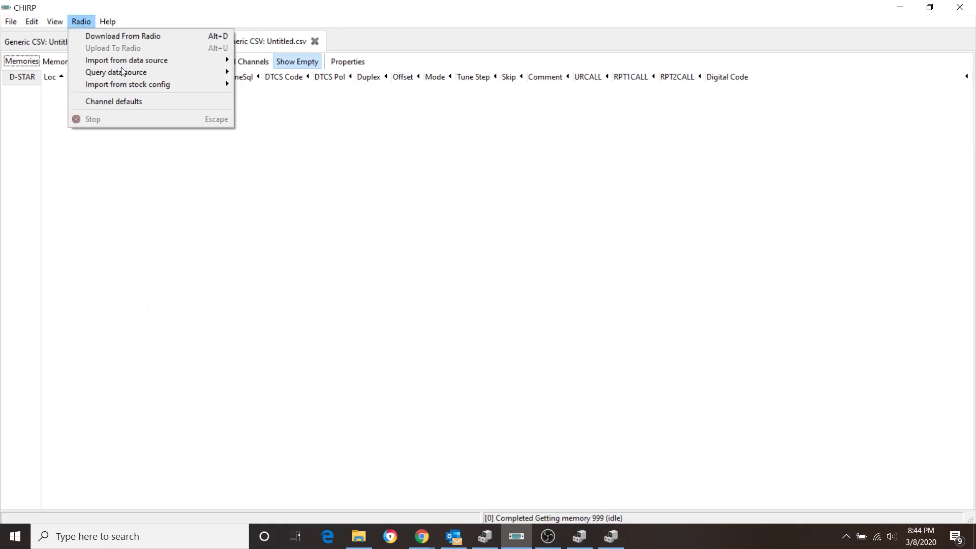
pyautogui.moveTo(122, 62)
pyautogui.moveTo(274, 83)
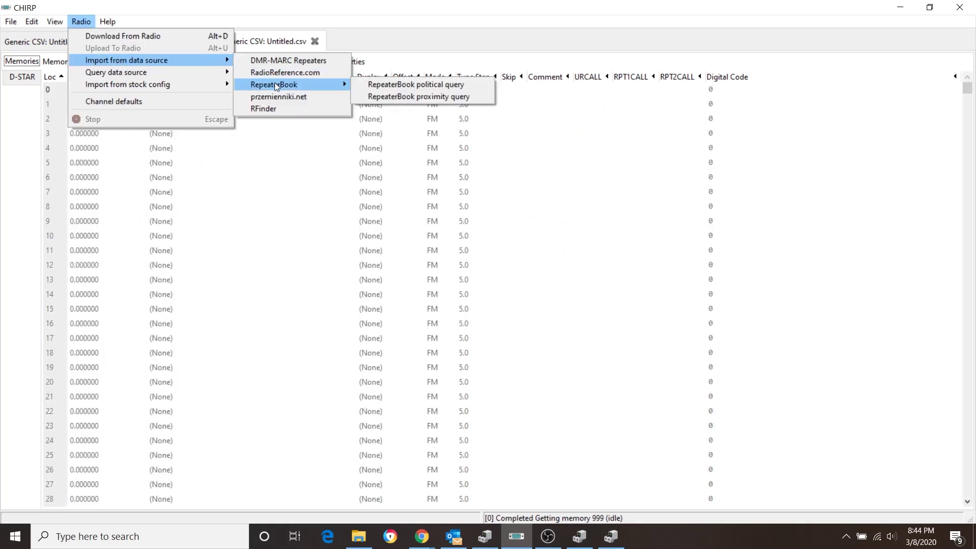
pyautogui.click(398, 84)
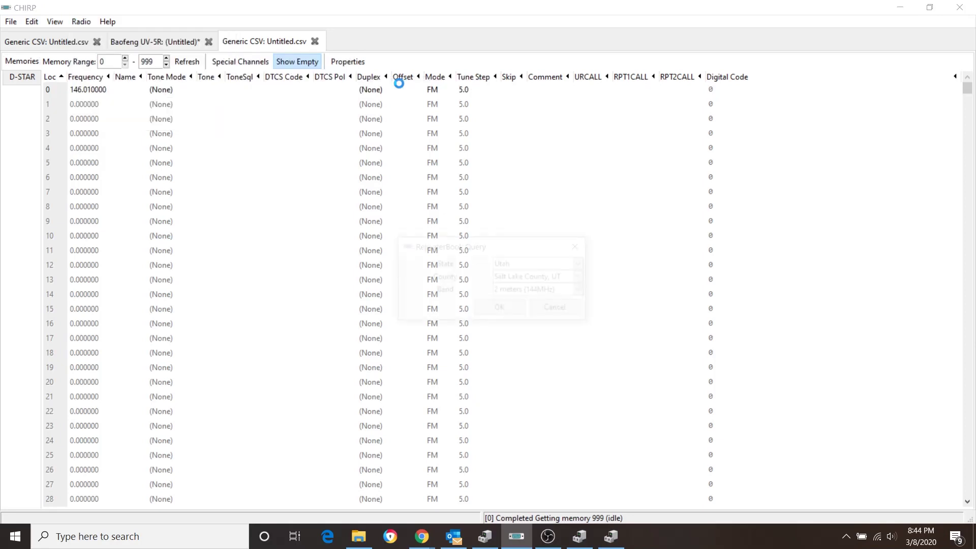
pyautogui.click(554, 292)
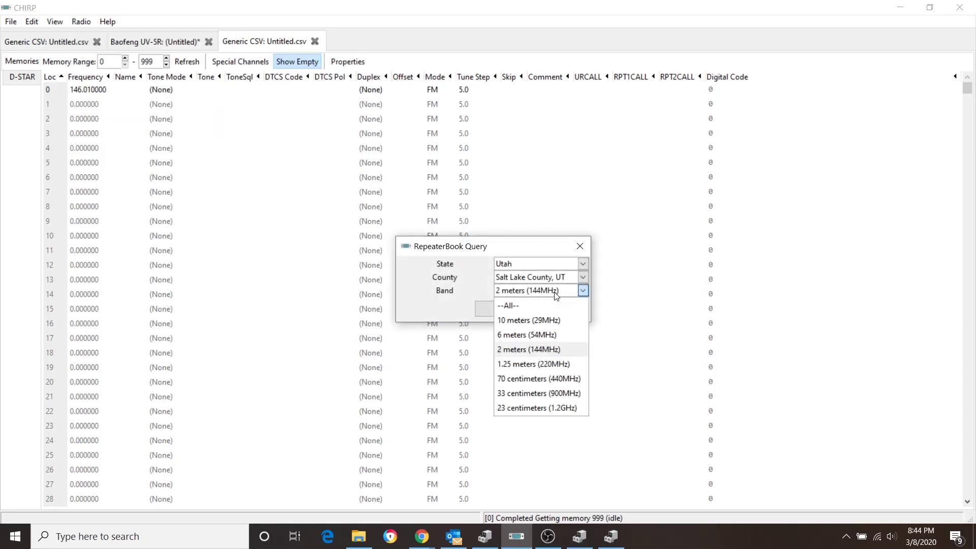
pyautogui.click(528, 382)
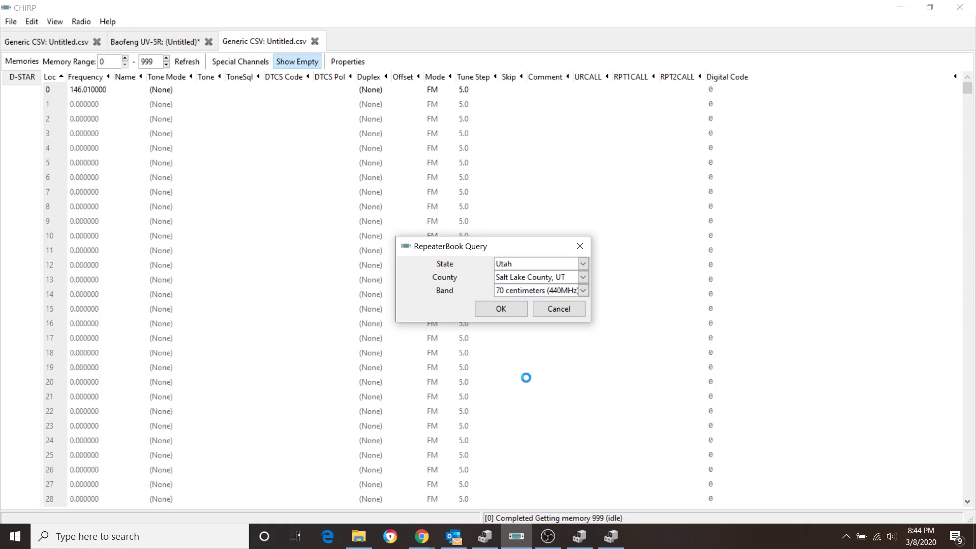
pyautogui.click(502, 311)
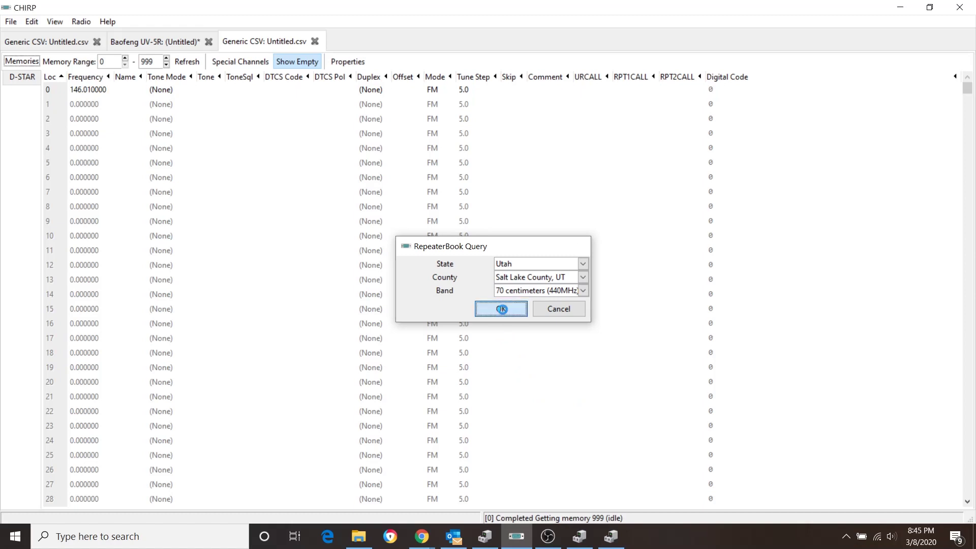
pyautogui.click(604, 409)
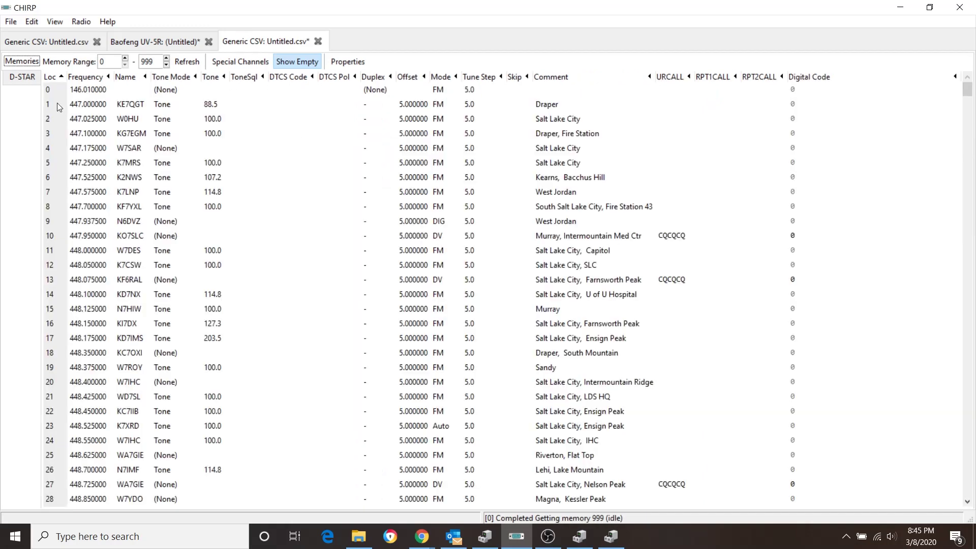
# Copy memories 1 through 20 from the imported 70 centimeter repeater list.
pyautogui.click(57, 103)
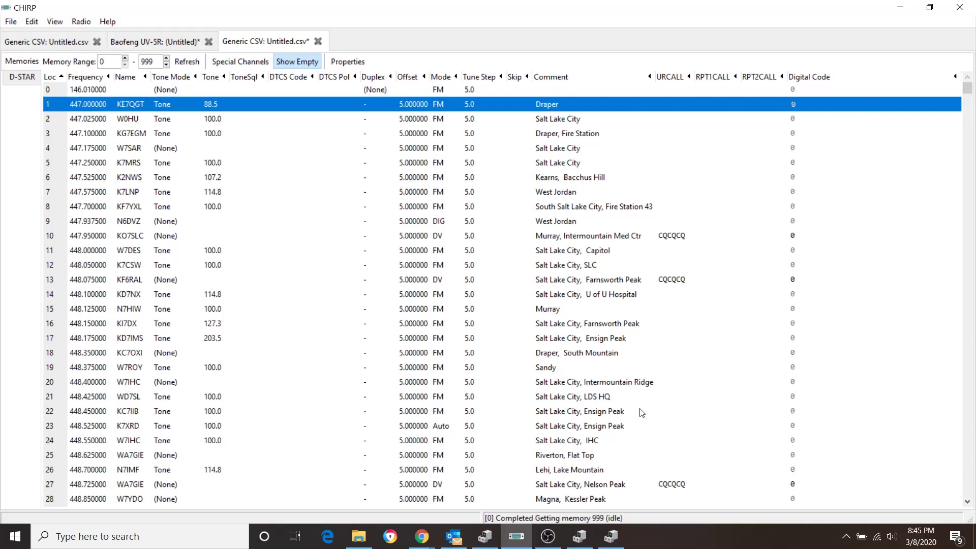
pyautogui.click(57, 386)
pyautogui.click(63, 104)
pyautogui.scroll(-2, 55, 399)
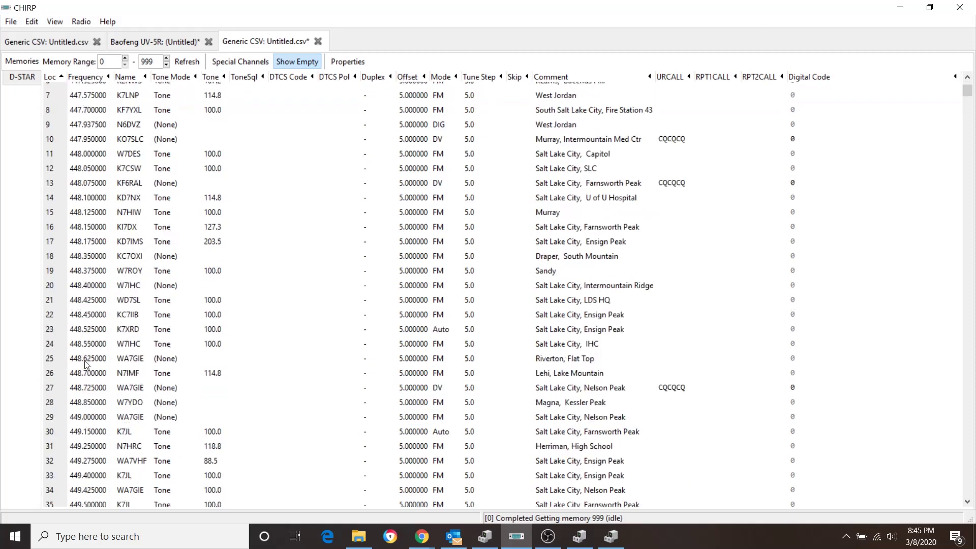
pyautogui.keyDown('shift'); pyautogui.click(103, 287); pyautogui.keyUp('shift')
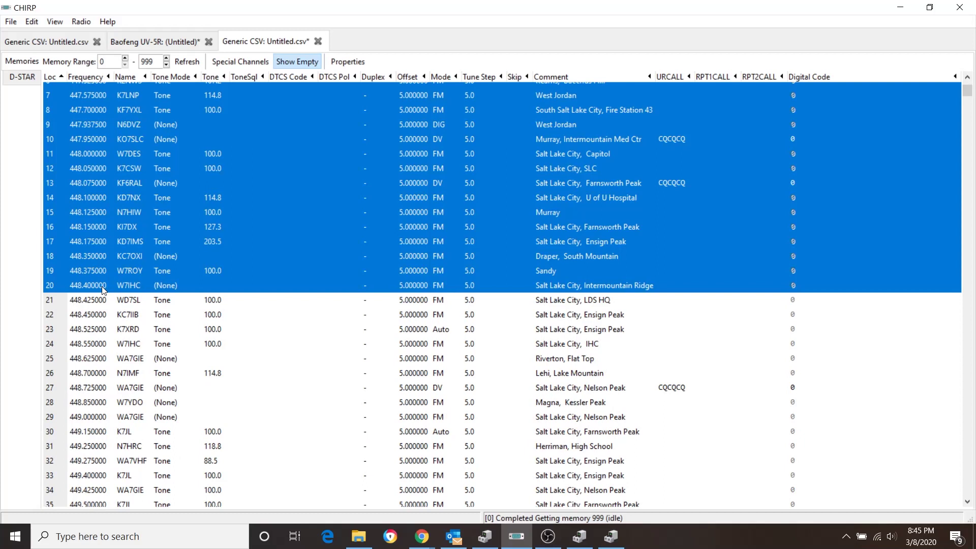
pyautogui.rightClick(102, 277)
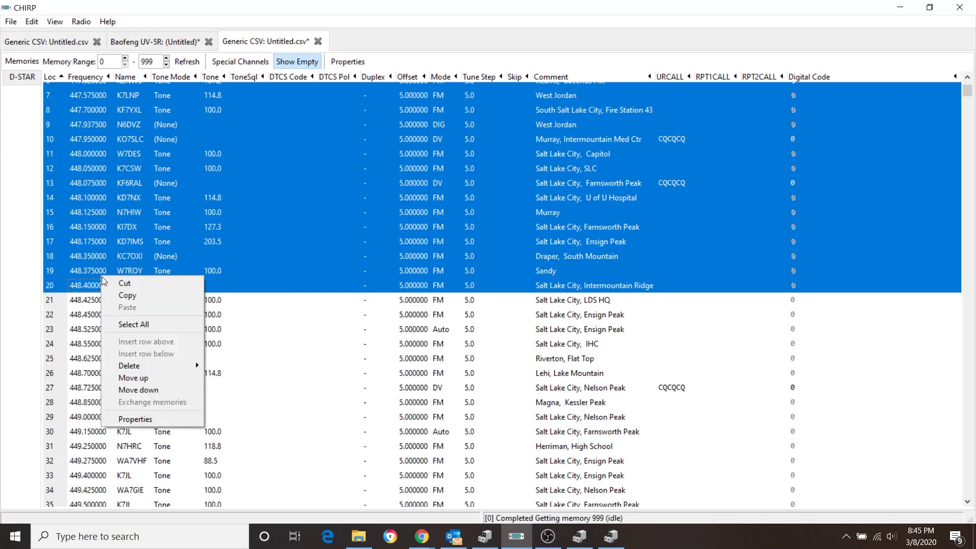
pyautogui.click(129, 298)
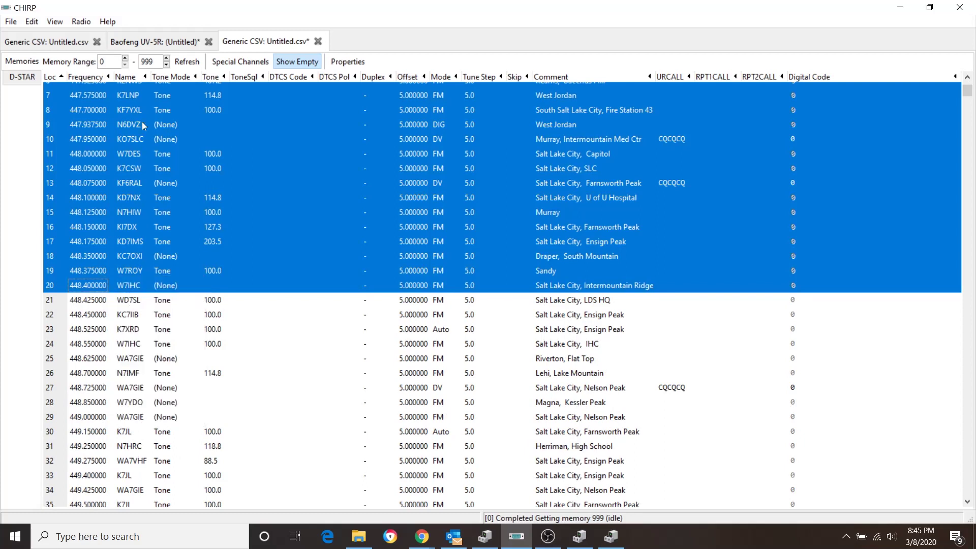
# Paste the copied repeaters into the Baofeng UV-5R image starting at memory 21, and look over the pasted entries.
pyautogui.click(148, 44)
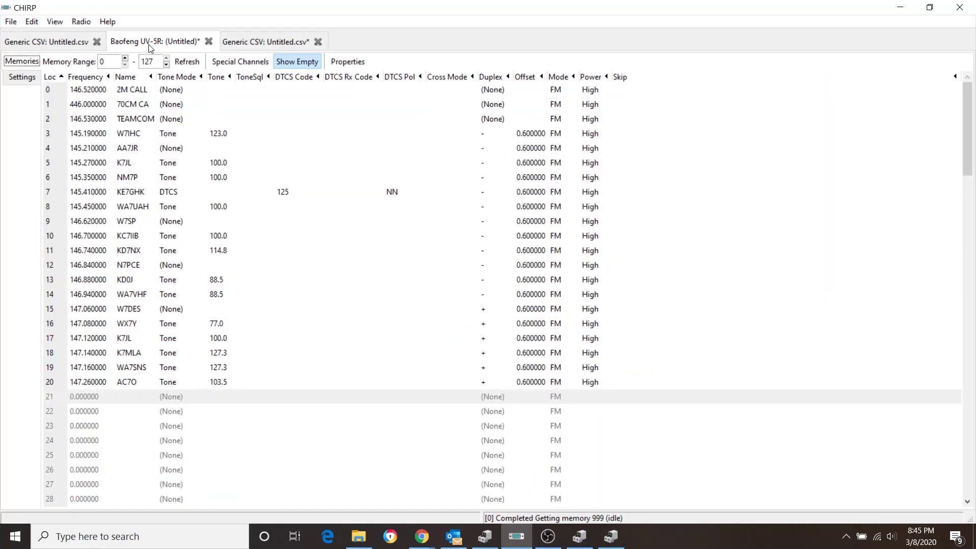
pyautogui.click(57, 397)
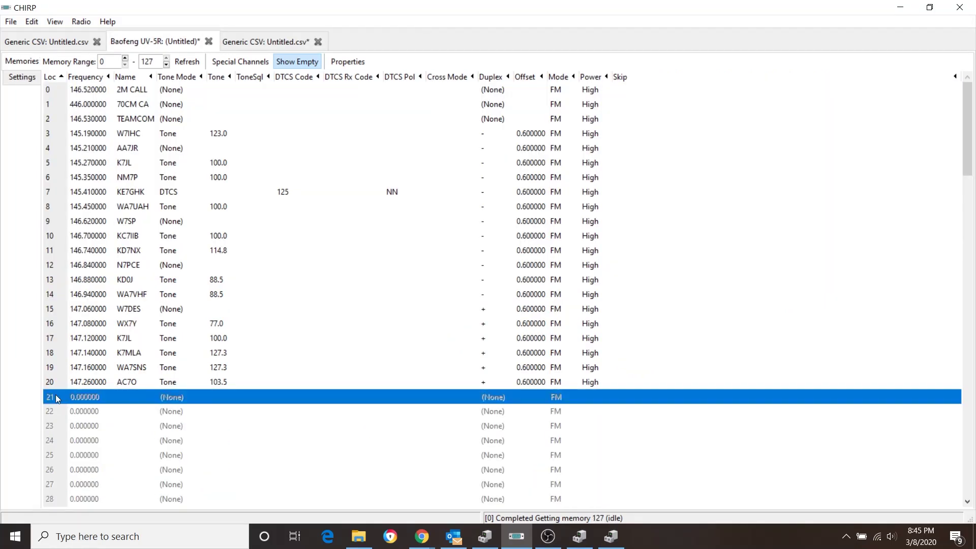
pyautogui.rightClick(56, 397)
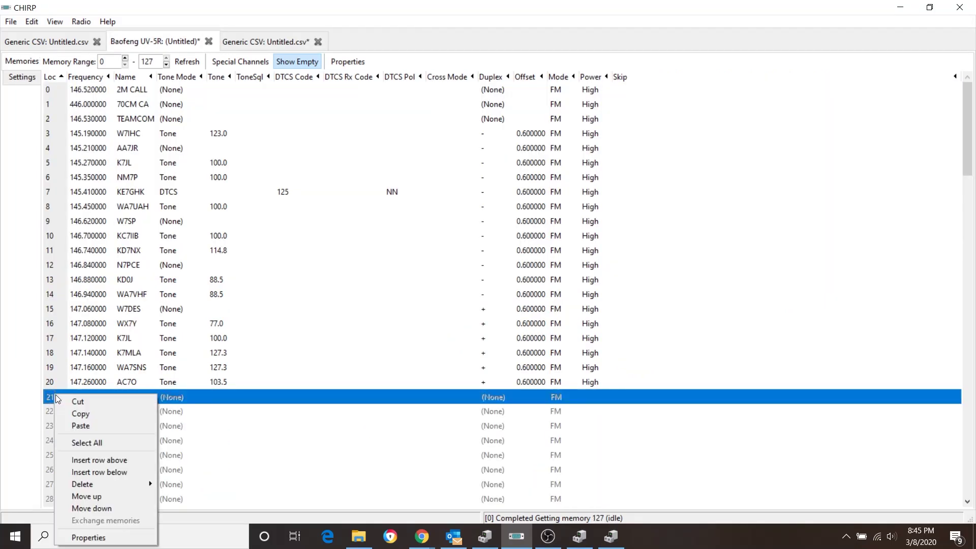
pyautogui.click(81, 426)
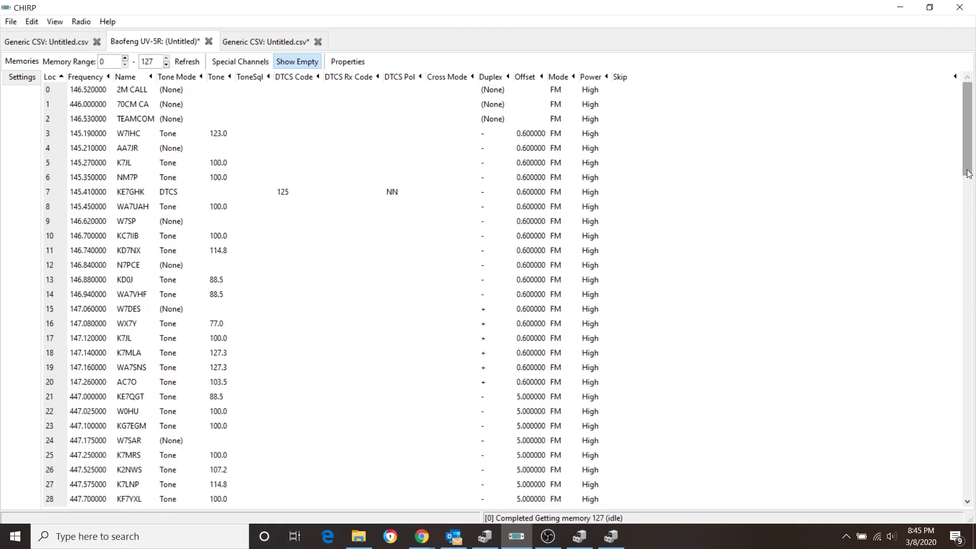
pyautogui.scroll(-3, 969, 193)
pyautogui.moveTo(969, 197); pyautogui.dragTo(973, 165)
# Create another new memory file and import all US Marine VHF Channels from the stock configurations.
pyautogui.hotkey('ctrl', 'n')
pyautogui.hotkey('alt', 'r')
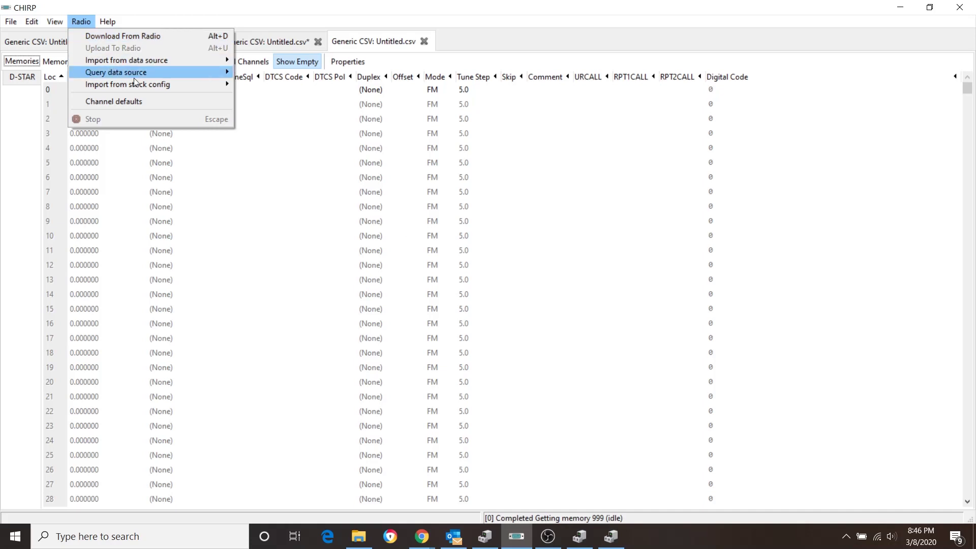
pyautogui.moveTo(133, 82)
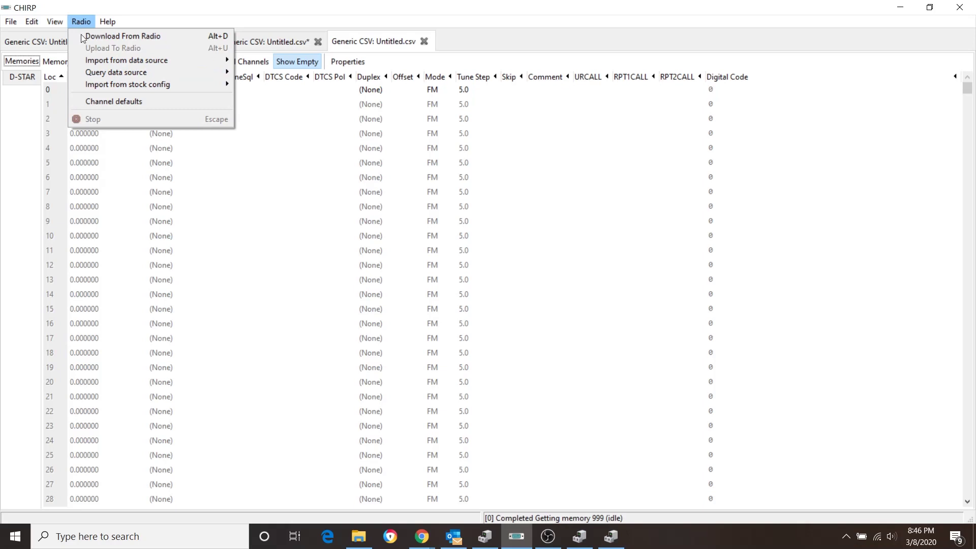
pyautogui.moveTo(101, 85)
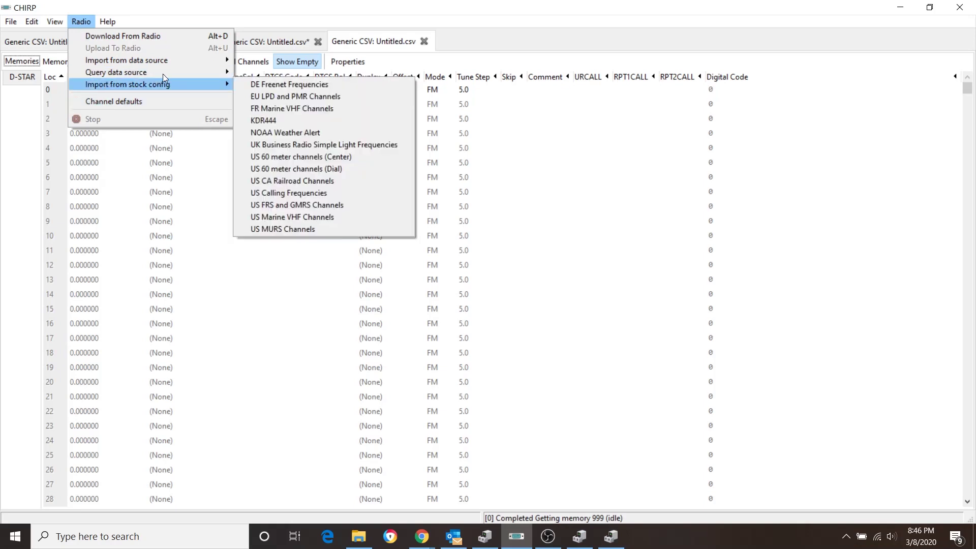
pyautogui.click(301, 218)
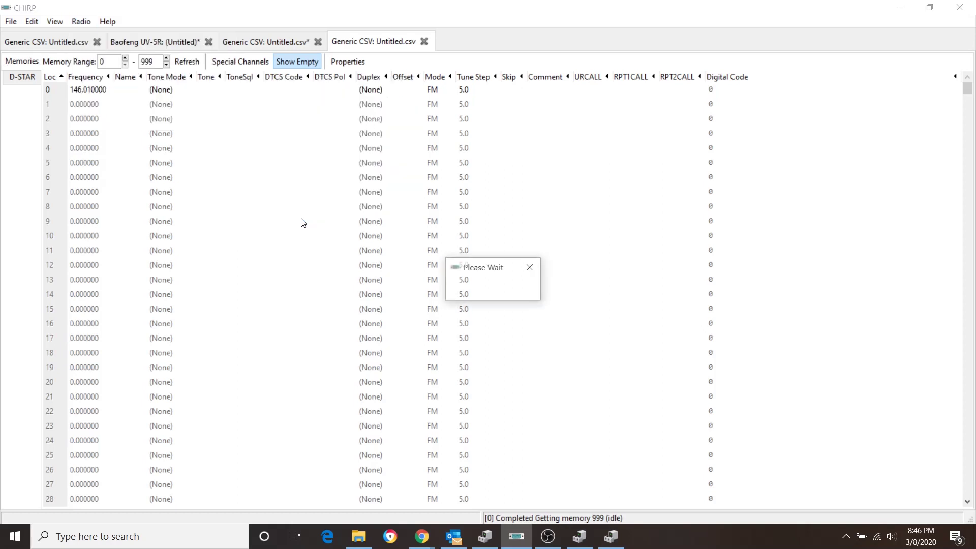
pyautogui.click(594, 403)
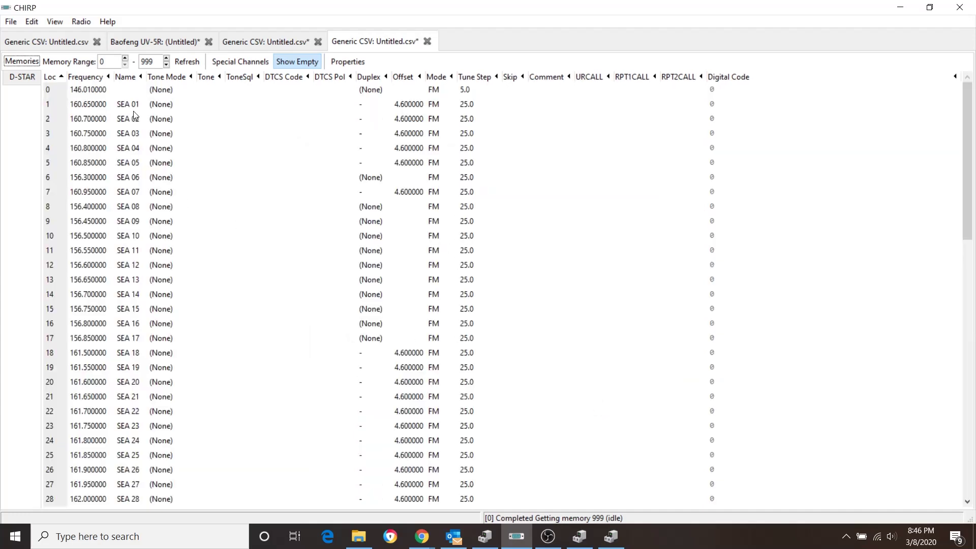
# Copy marine channels SEA 01 through SEA 21 into the Baofeng UV-5R image, starting at memory 29.
pyautogui.click(107, 108)
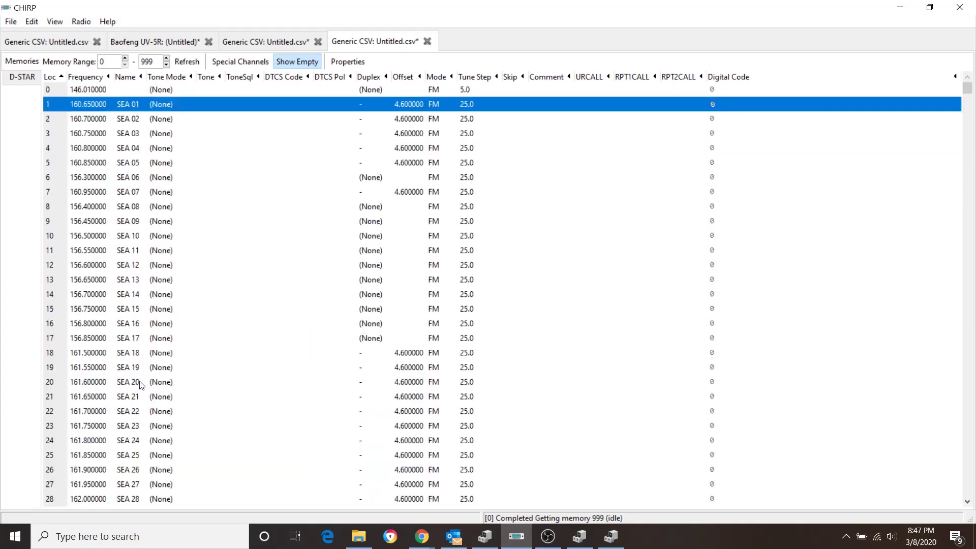
pyautogui.keyDown('shift'); pyautogui.click(81, 399); pyautogui.keyUp('shift')
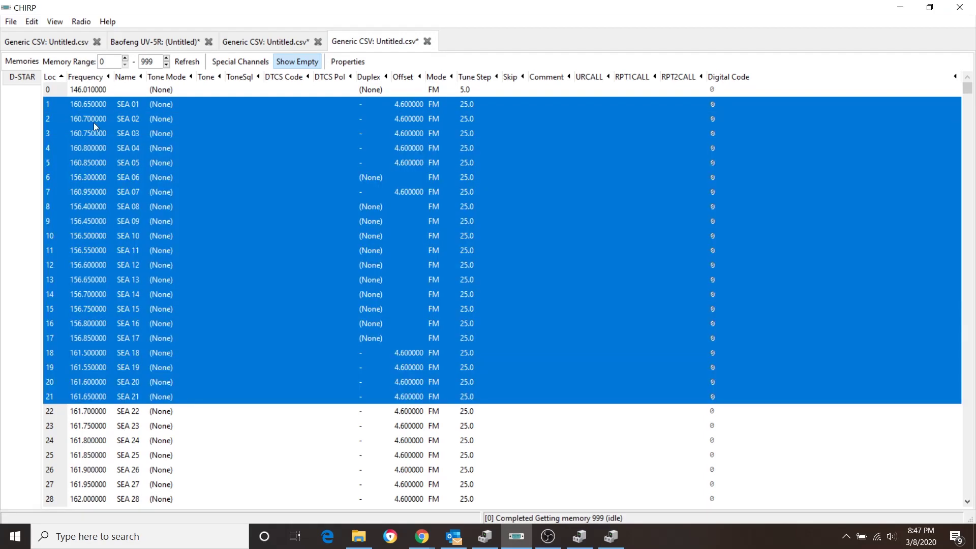
pyautogui.click(163, 45)
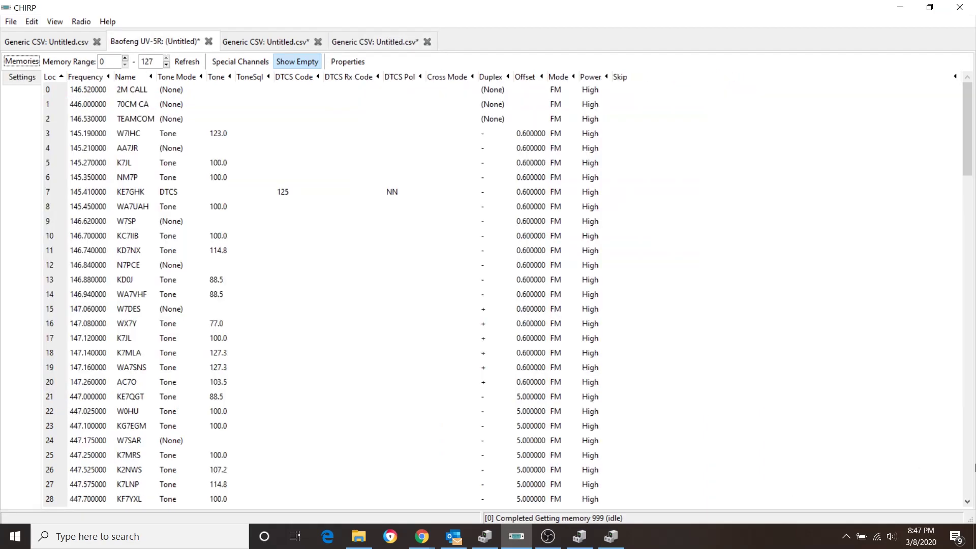
pyautogui.click(968, 467)
pyautogui.click(968, 467)
pyautogui.moveTo(967, 284); pyautogui.dragTo(968, 195)
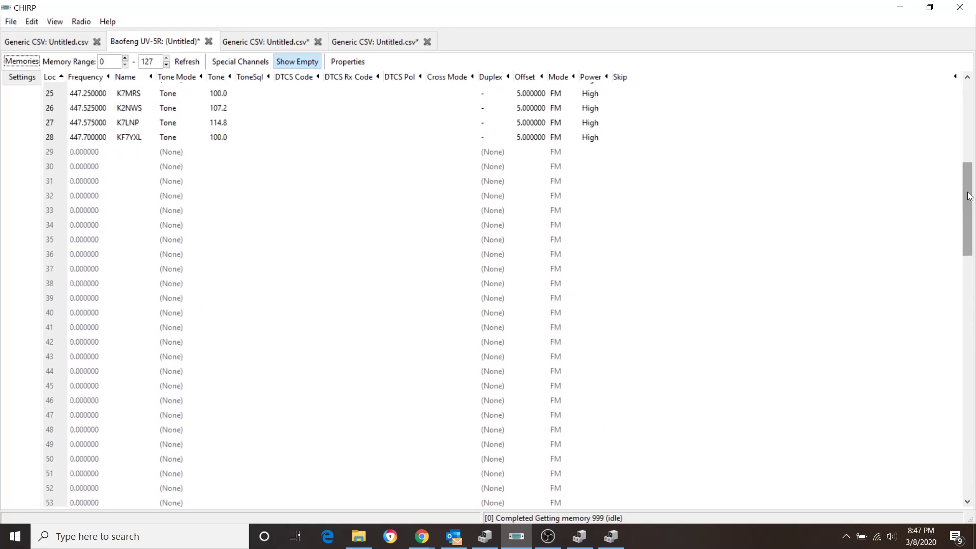
pyautogui.click(63, 154)
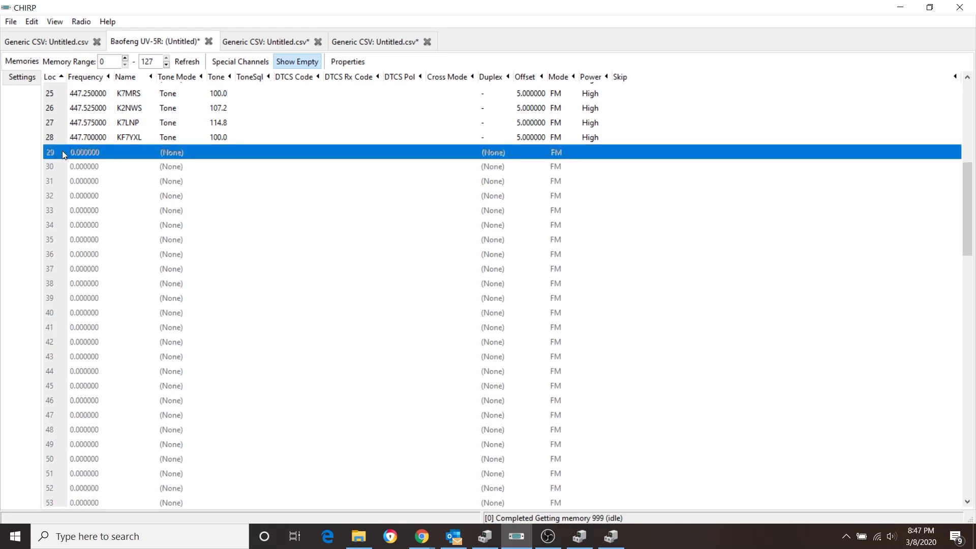
pyautogui.rightClick(62, 151)
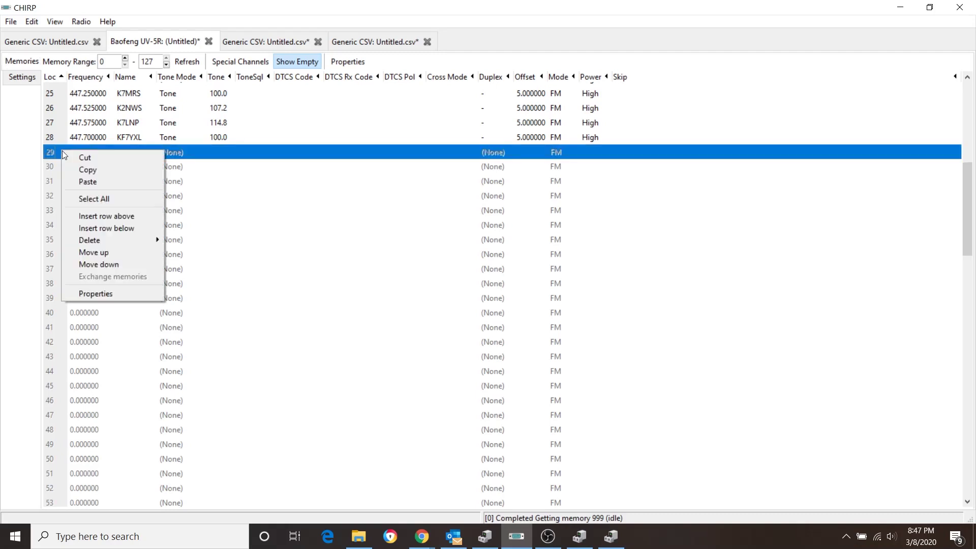
pyautogui.click(110, 183)
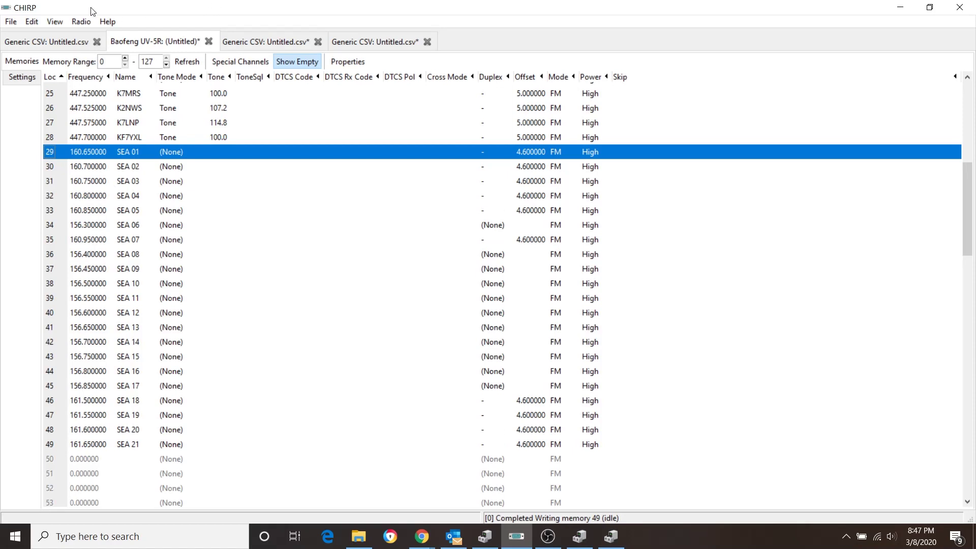
# Create another new memory file and import all US FRS and GMRS Channels from the stock configurations.
pyautogui.click(11, 22)
pyautogui.click(27, 37)
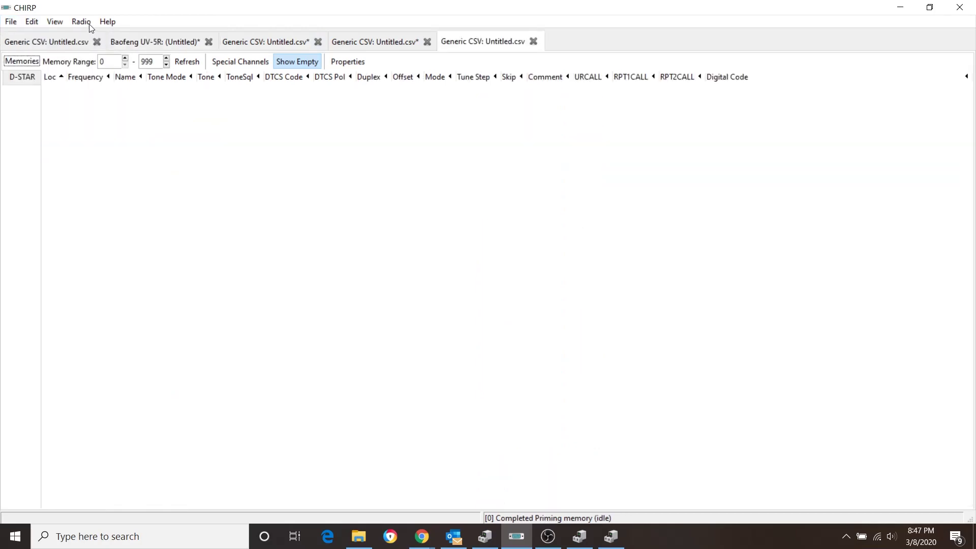
pyautogui.click(86, 21)
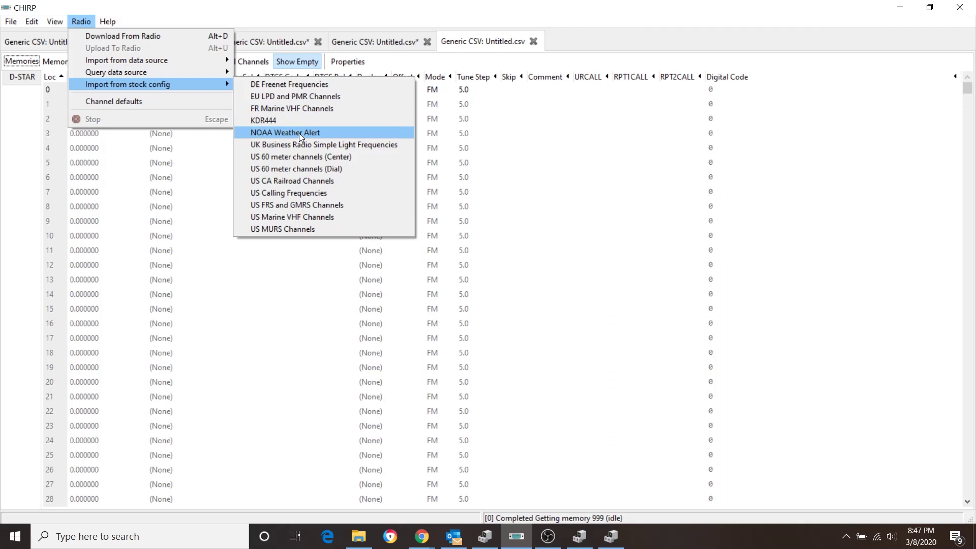
pyautogui.click(292, 204)
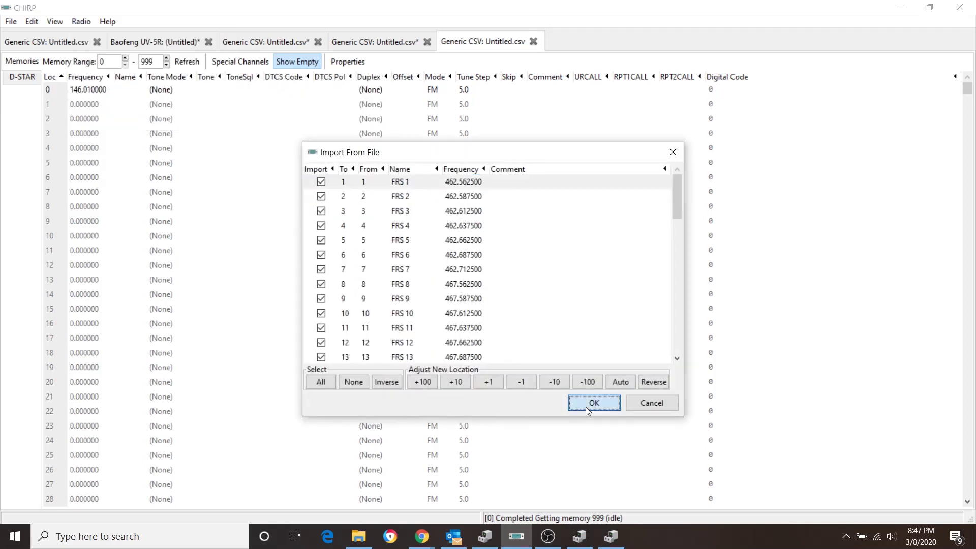
pyautogui.click(593, 403)
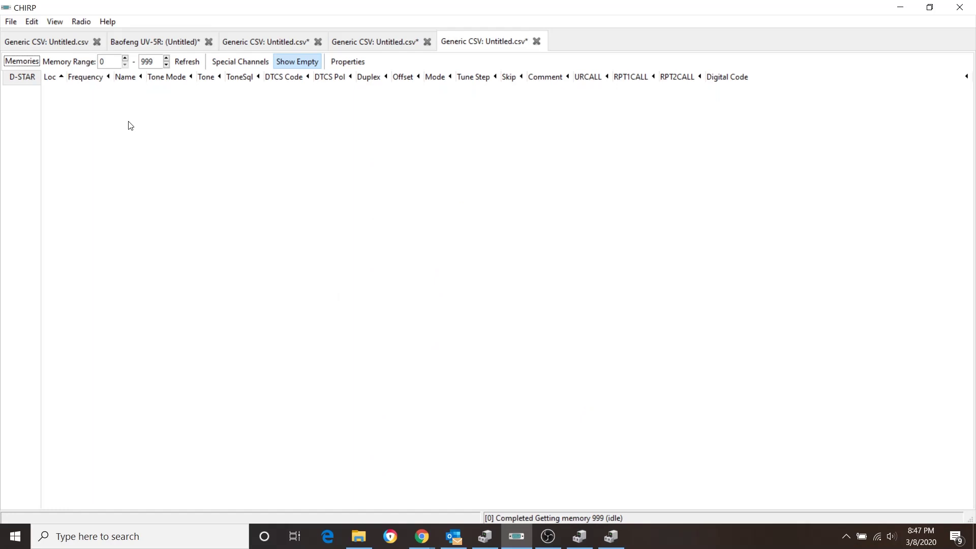
# Copy the imported channels FRS 1 through GMRS 725/22R into the Baofeng UV-5R image, starting at memory 50.
pyautogui.click(95, 108)
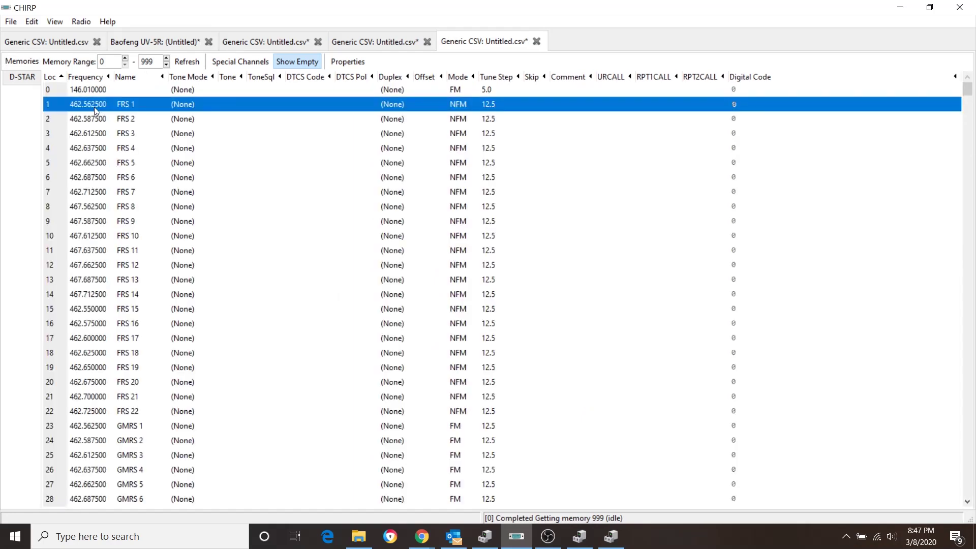
pyautogui.click(969, 368)
pyautogui.click(969, 367)
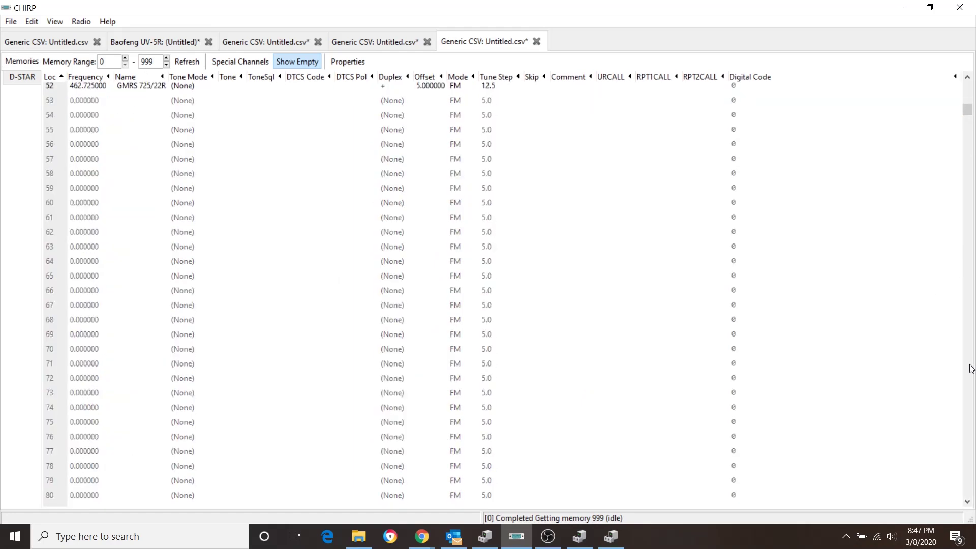
pyautogui.click(155, 90)
pyautogui.rightClick(155, 90)
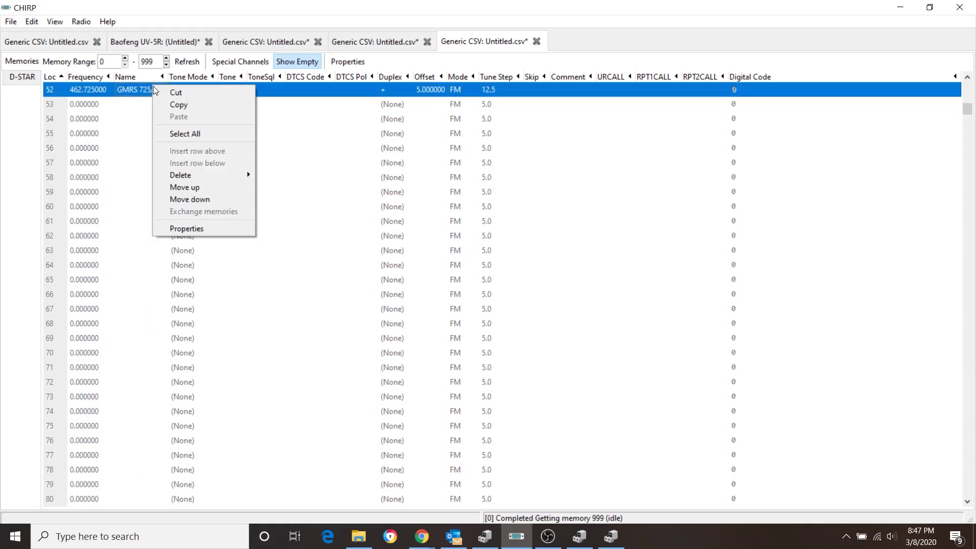
pyautogui.click(173, 105)
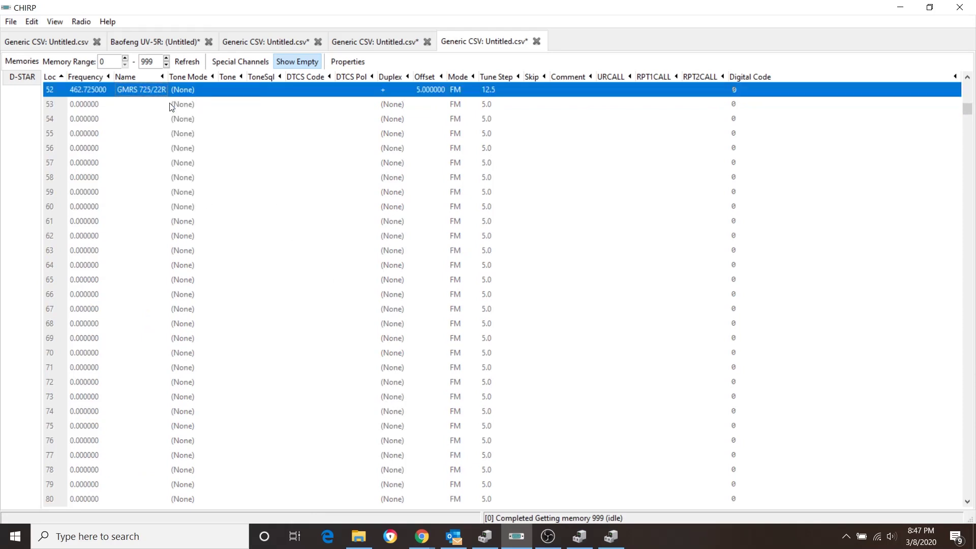
pyautogui.click(118, 42)
pyautogui.click(56, 459)
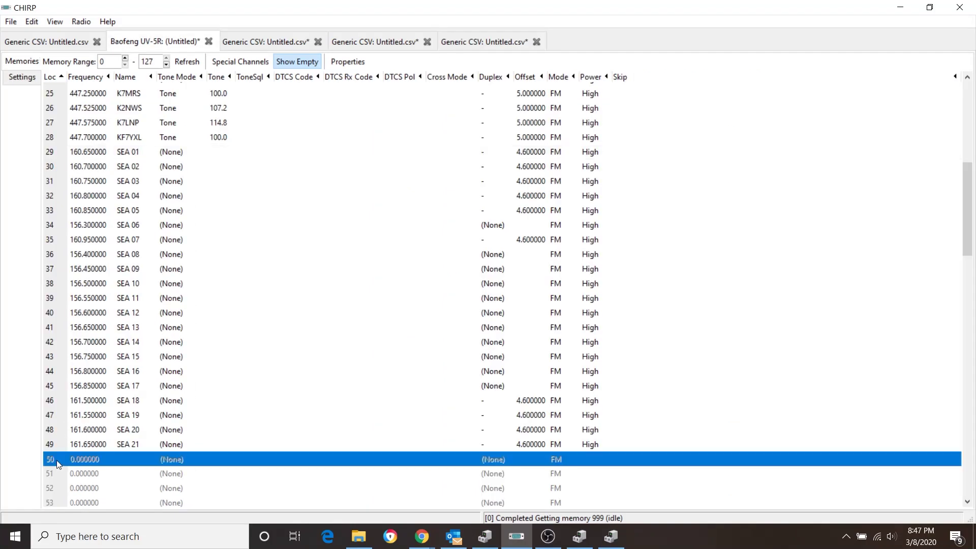
pyautogui.rightClick(57, 461)
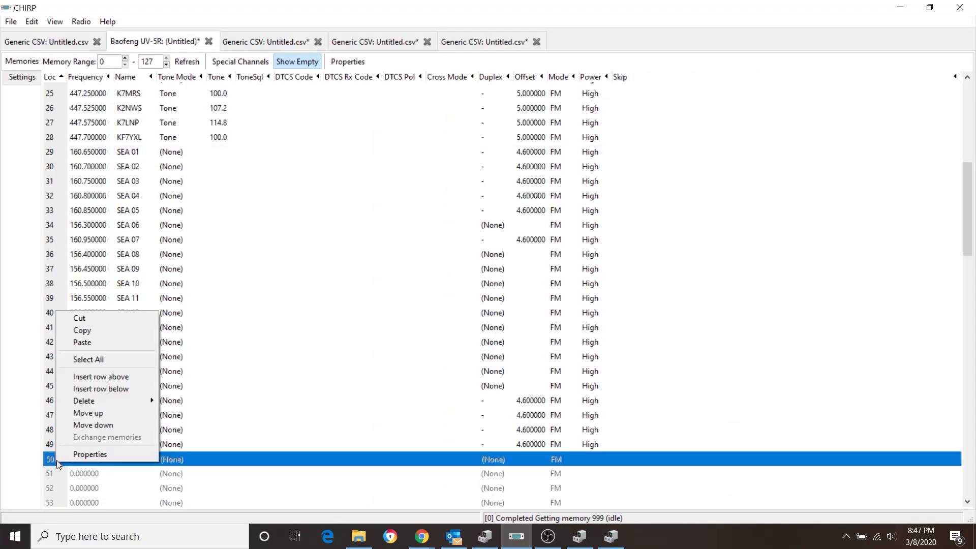
pyautogui.click(105, 342)
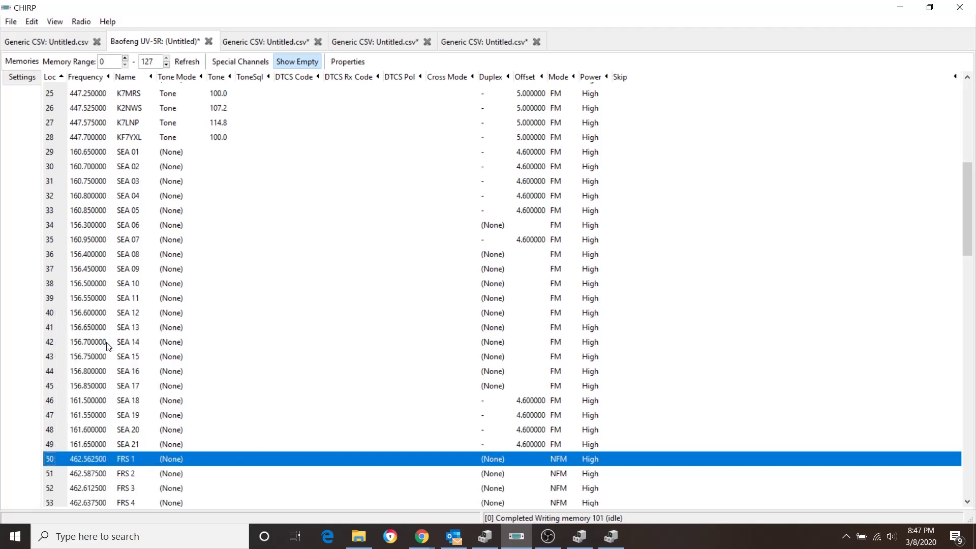
# Upload the Baofeng UV-5R image to the radio over port COM3, accepting the instructions and the experimental driver.
pyautogui.click(89, 22)
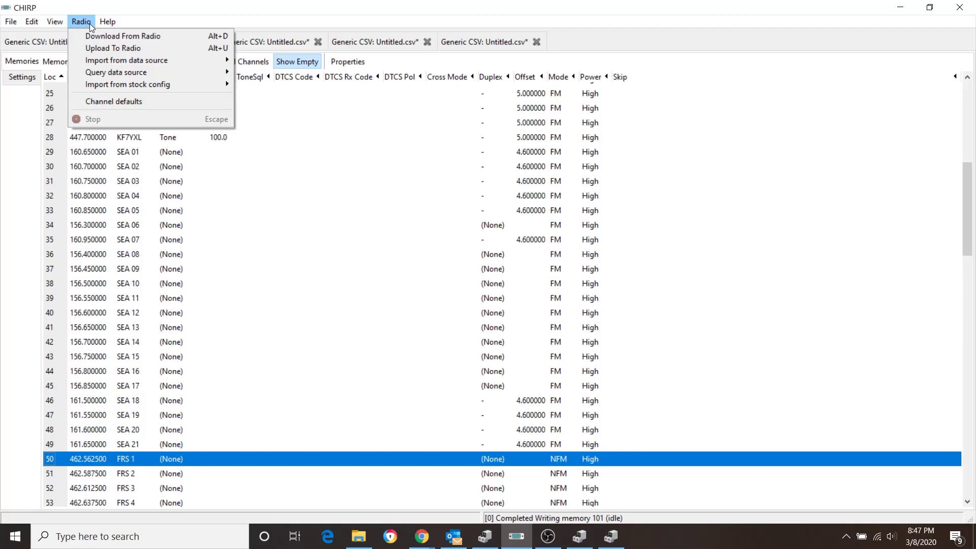
pyautogui.click(118, 48)
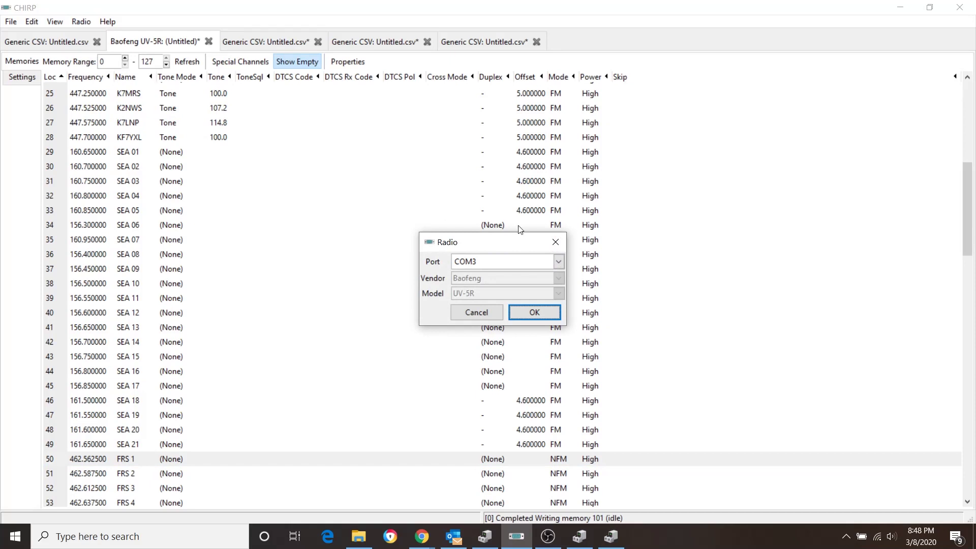
pyautogui.click(534, 313)
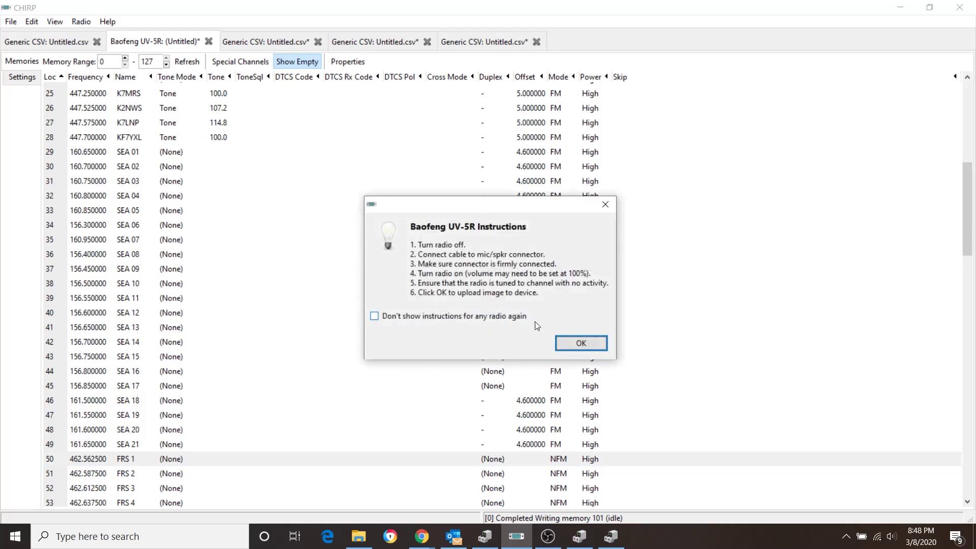
pyautogui.click(588, 344)
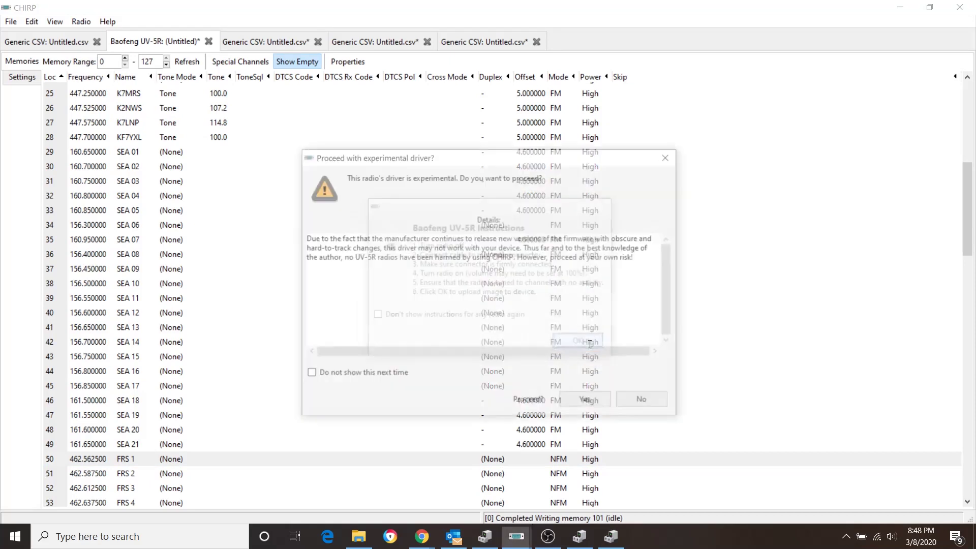
pyautogui.click(584, 403)
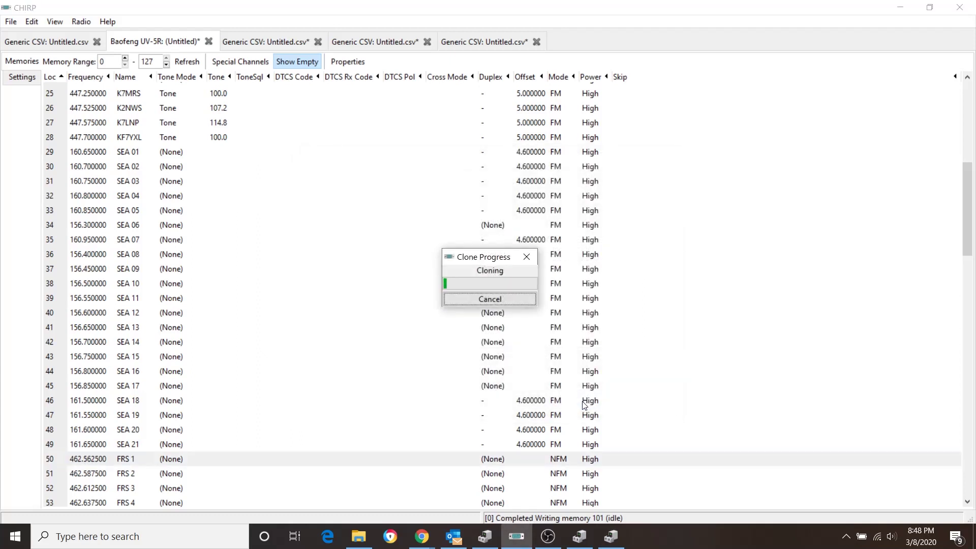